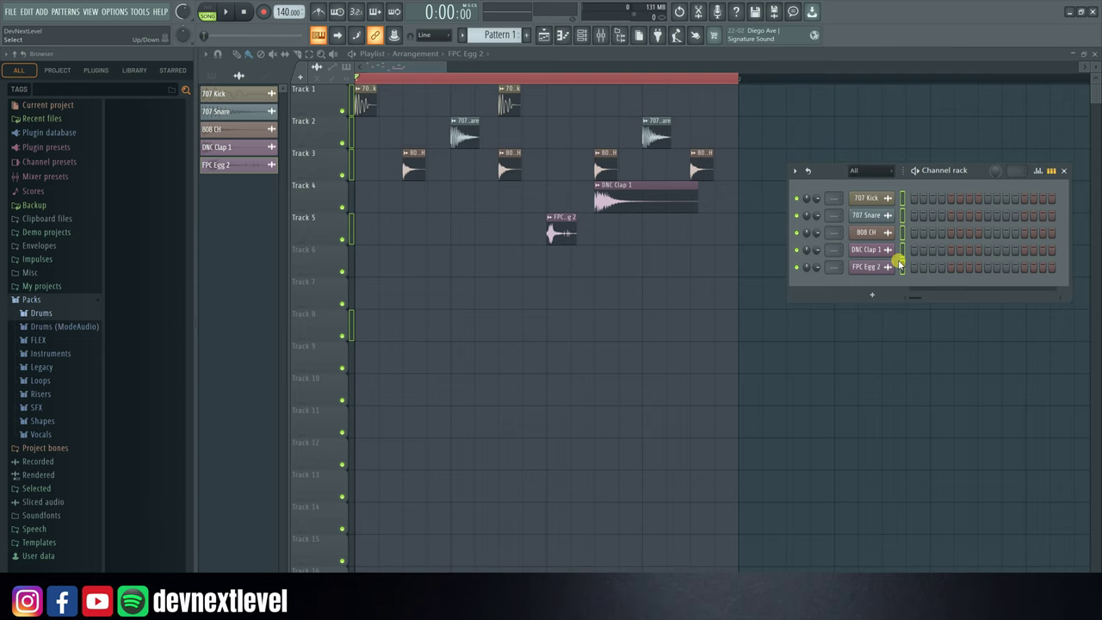
Route the five drum channels to their own mixer tracks 1 to 5 and play the arrangement through the mixer.
key("ctrl+l")
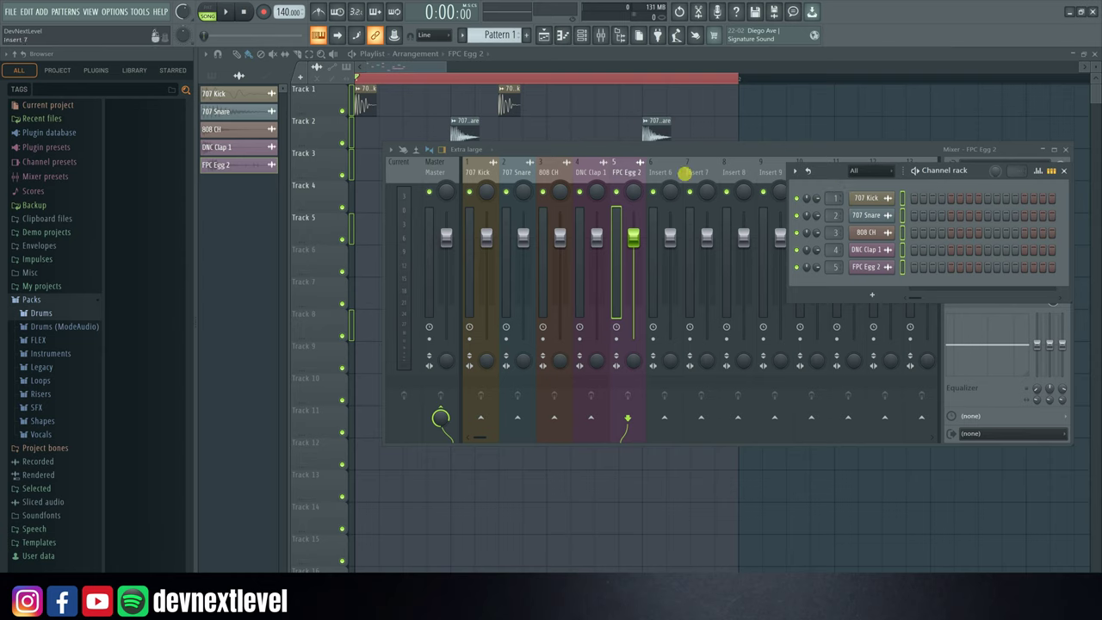
left_click(650, 152)
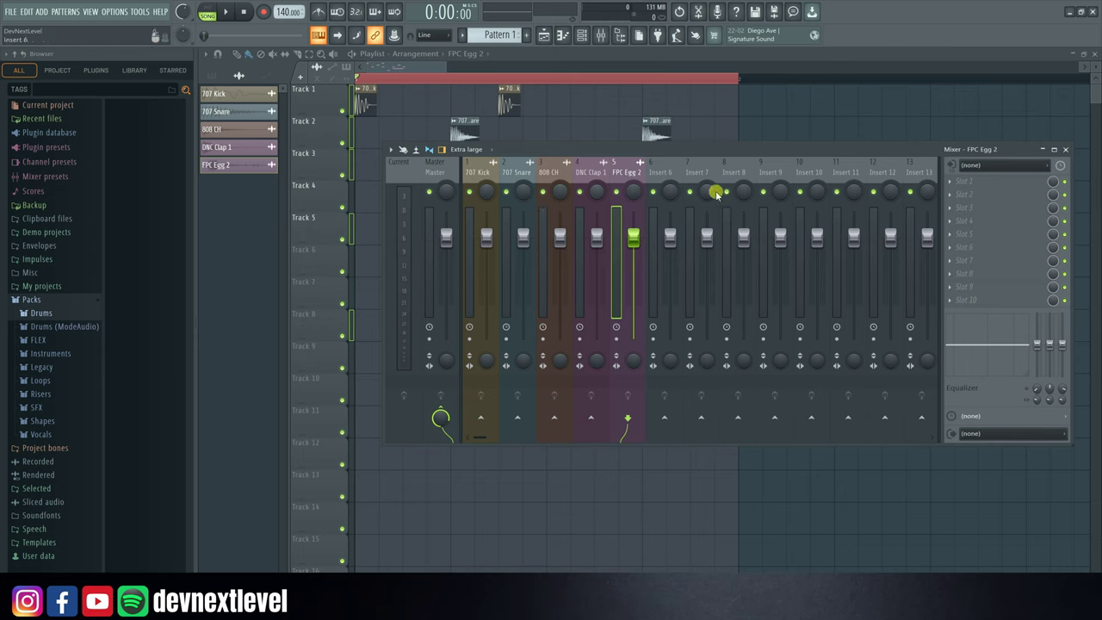
key("space")
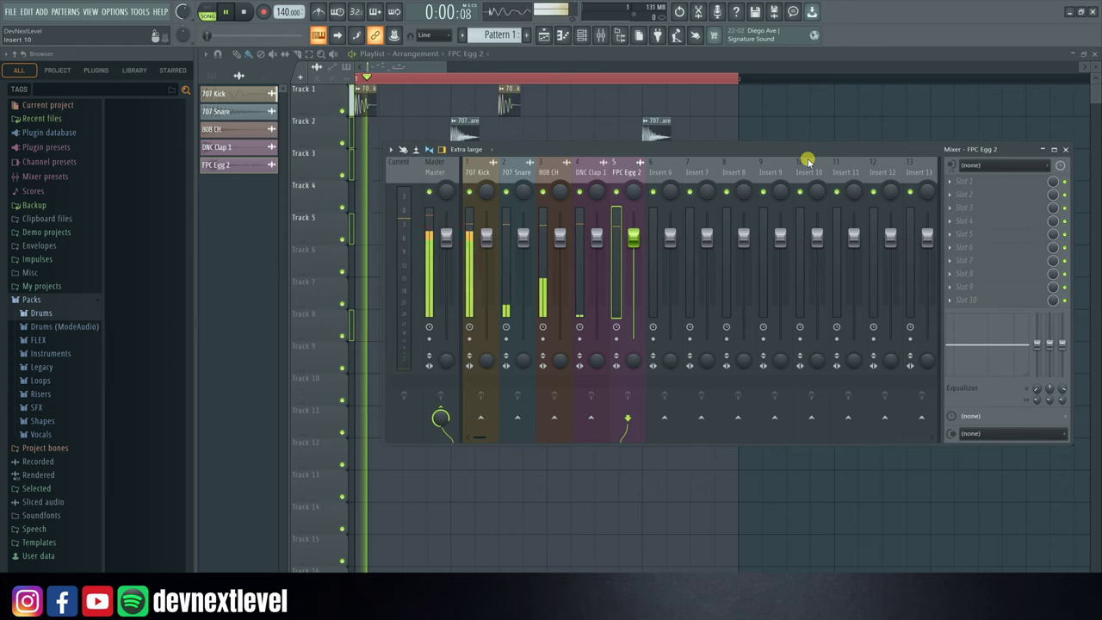
key("space")
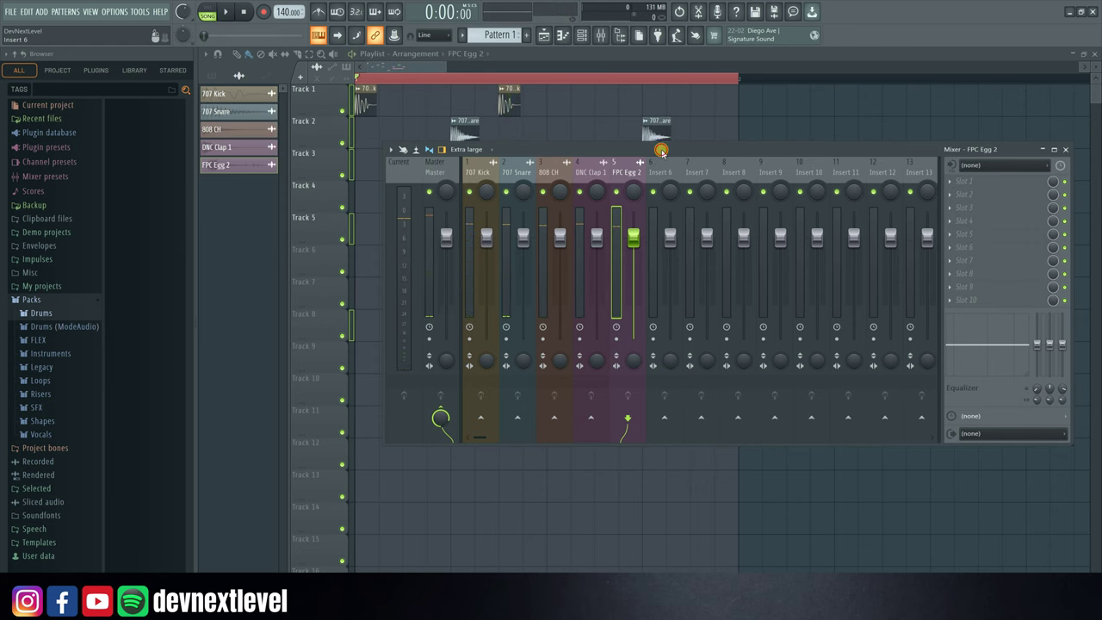
Move the mixer below the playlist clips and audition the DNC Clap 1 mixer track in solo during playback.
left_click_drag(659, 149, 653, 296)
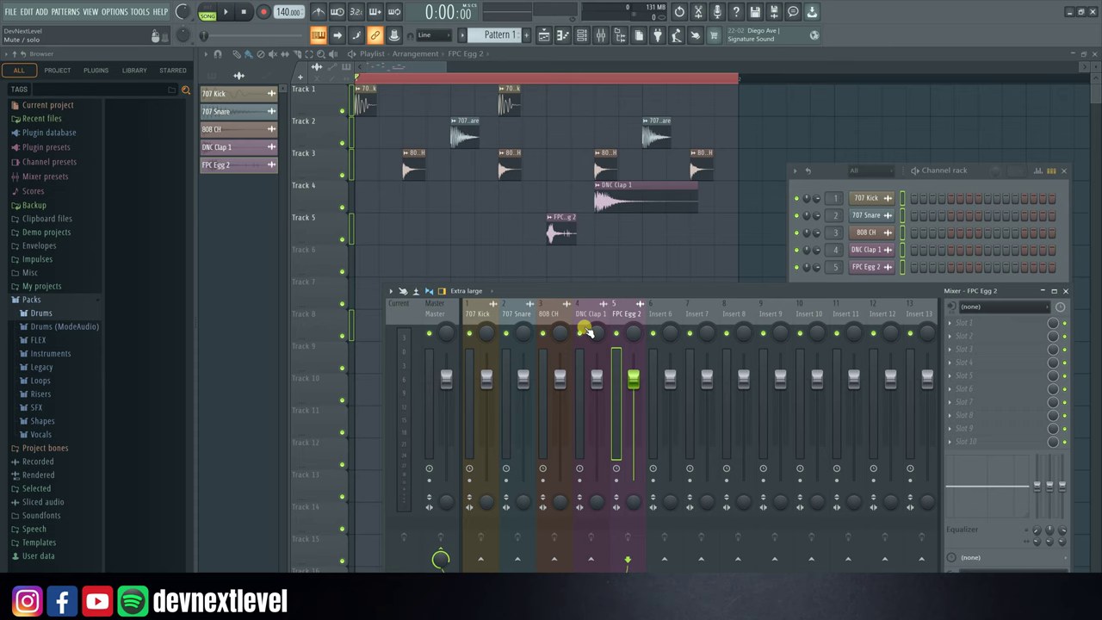
key("space")
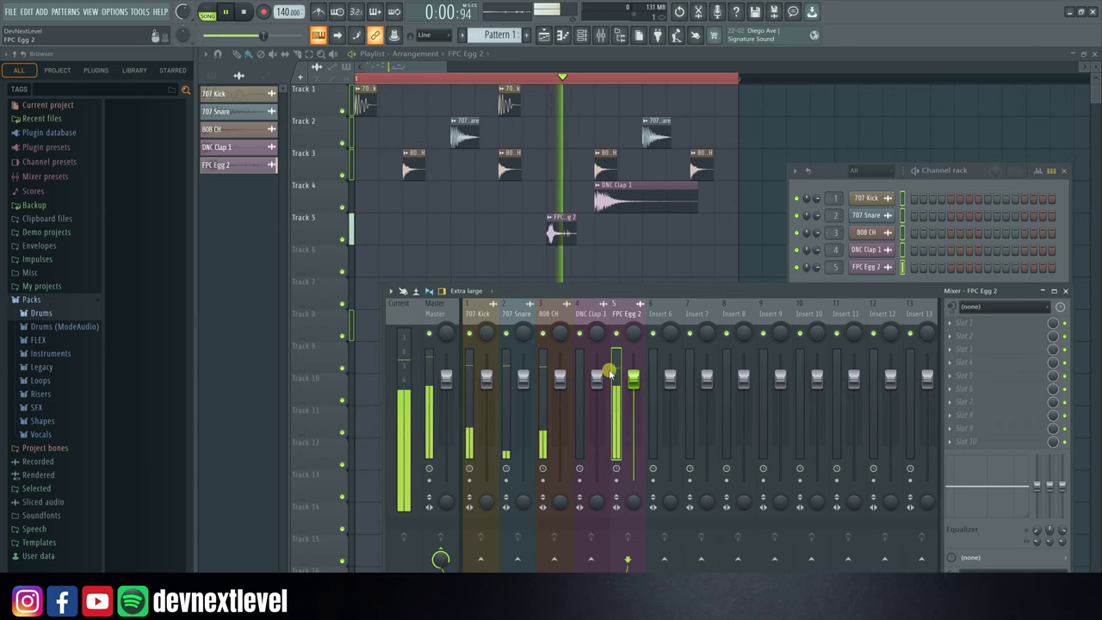
left_click(591, 316)
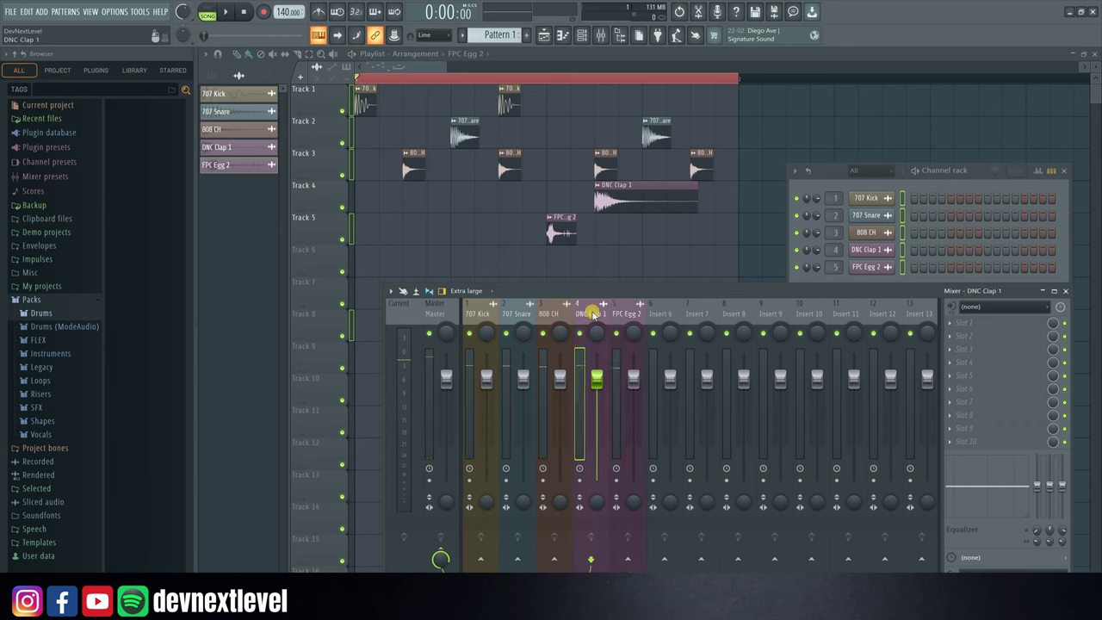
right_click(579, 333)
right_click(579, 333)
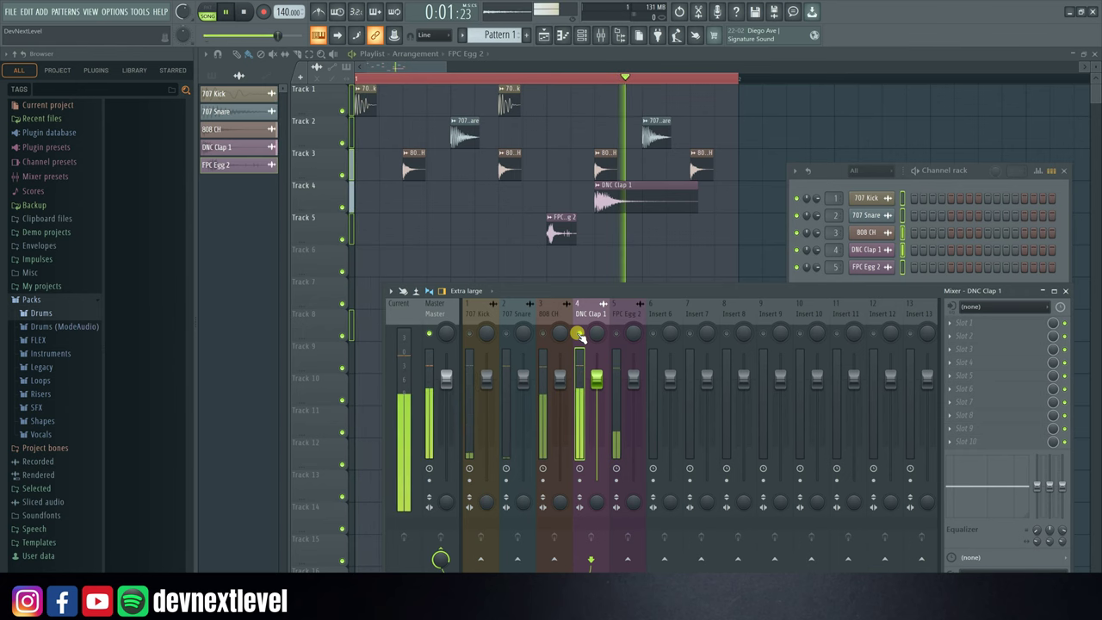
key("space")
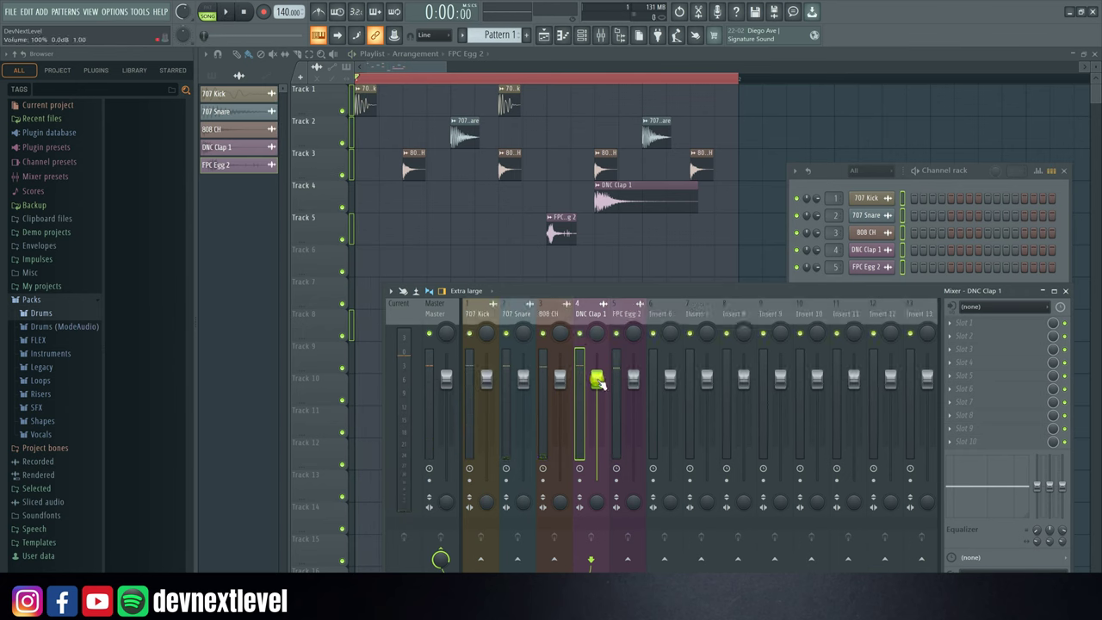
During playback, lower the mixer volumes of DNC Clap 1 to -5.3 dB, 707 Snare to -1.9 dB and FPC Egg 2 to -2.3 dB.
key("space")
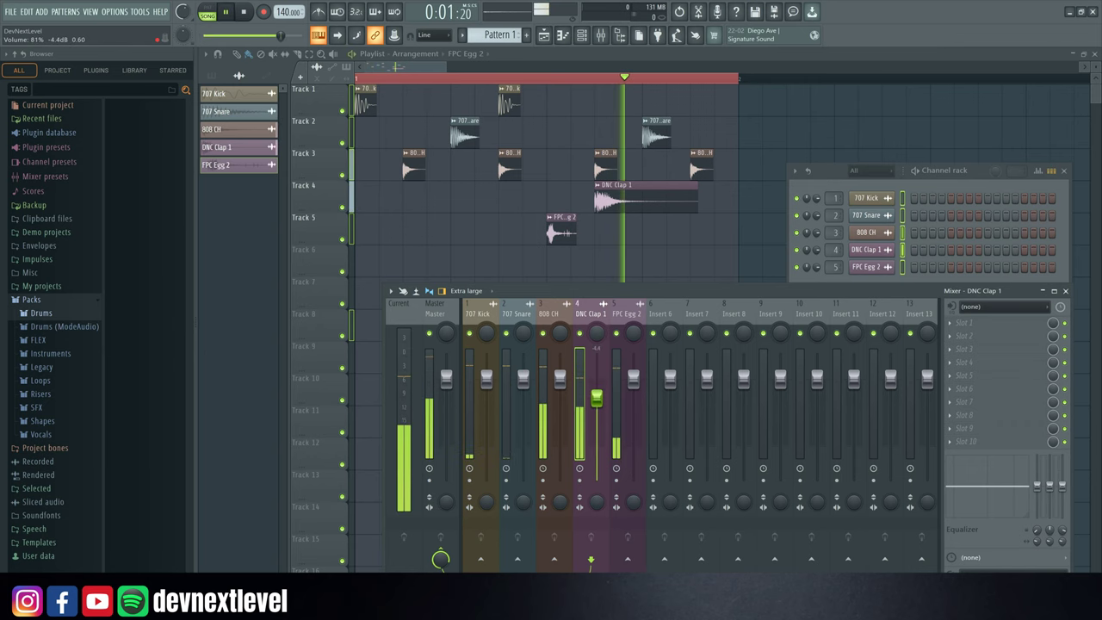
left_click_drag(597, 380, 597, 401)
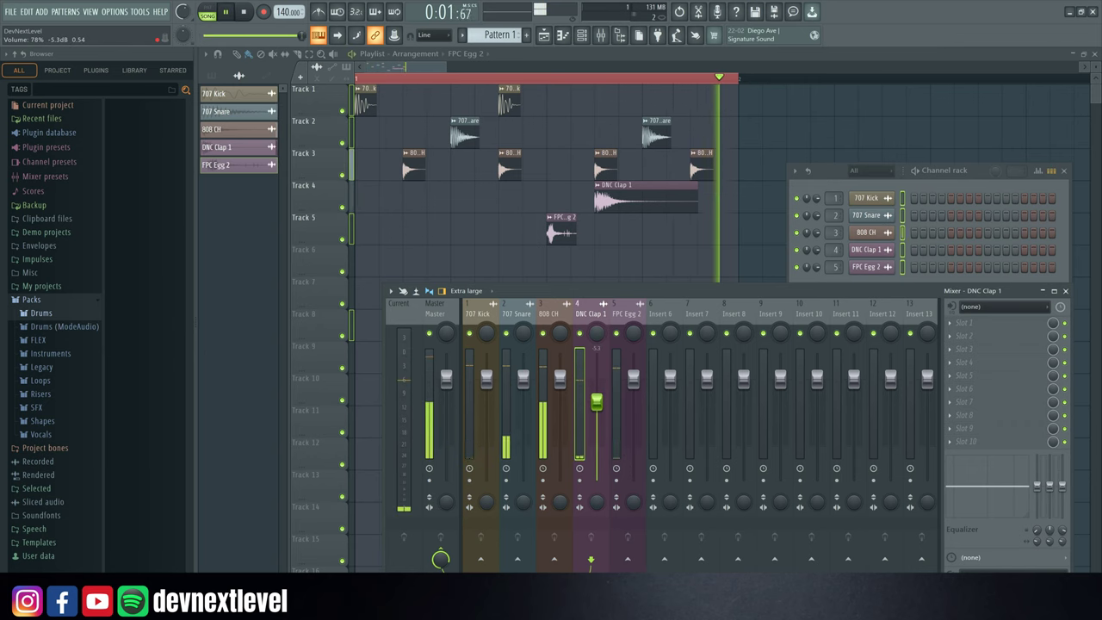
left_click_drag(523, 376, 523, 389)
left_click_drag(633, 377, 633, 389)
key("space")
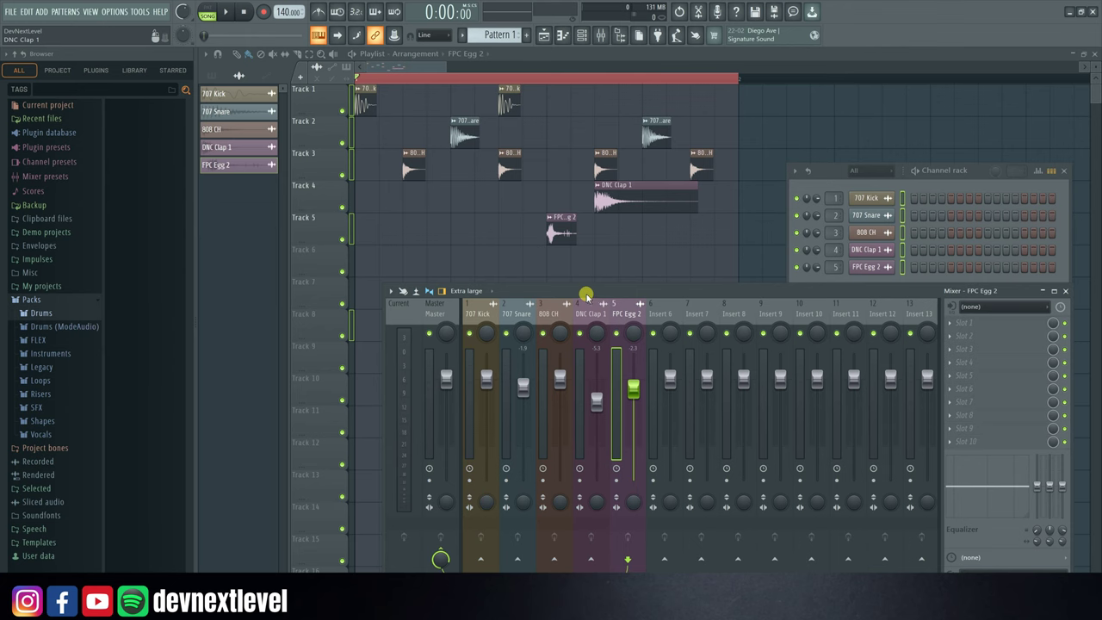
Name mixer track Insert 6 "drum bus" and color it Fire Brick red, #C23E12.
left_click_drag(583, 296, 546, 155)
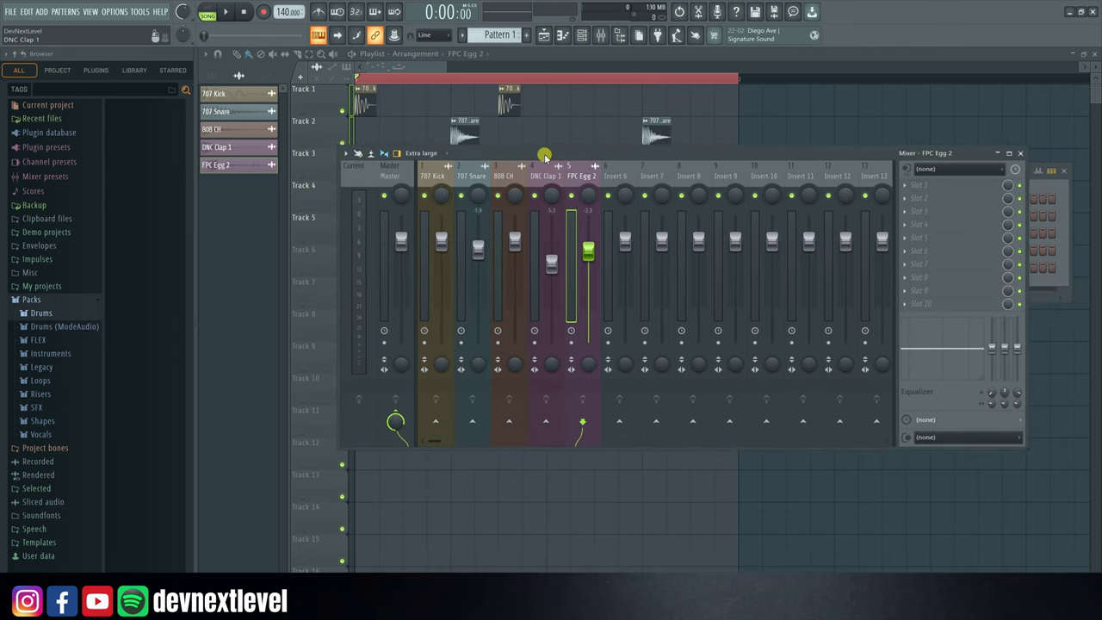
left_click(617, 172)
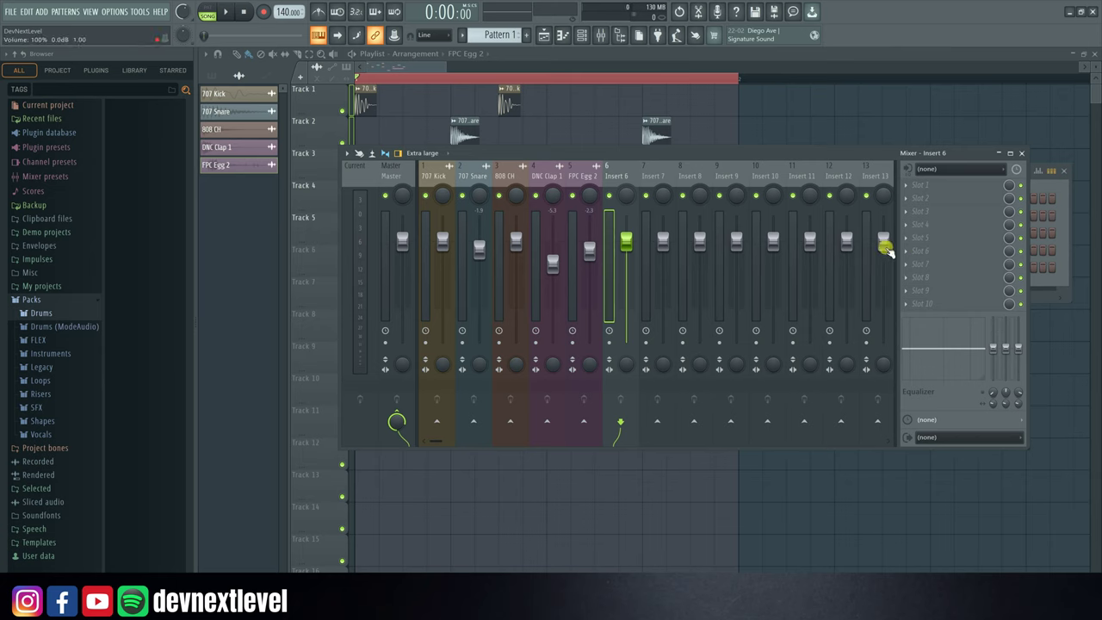
key("F2")
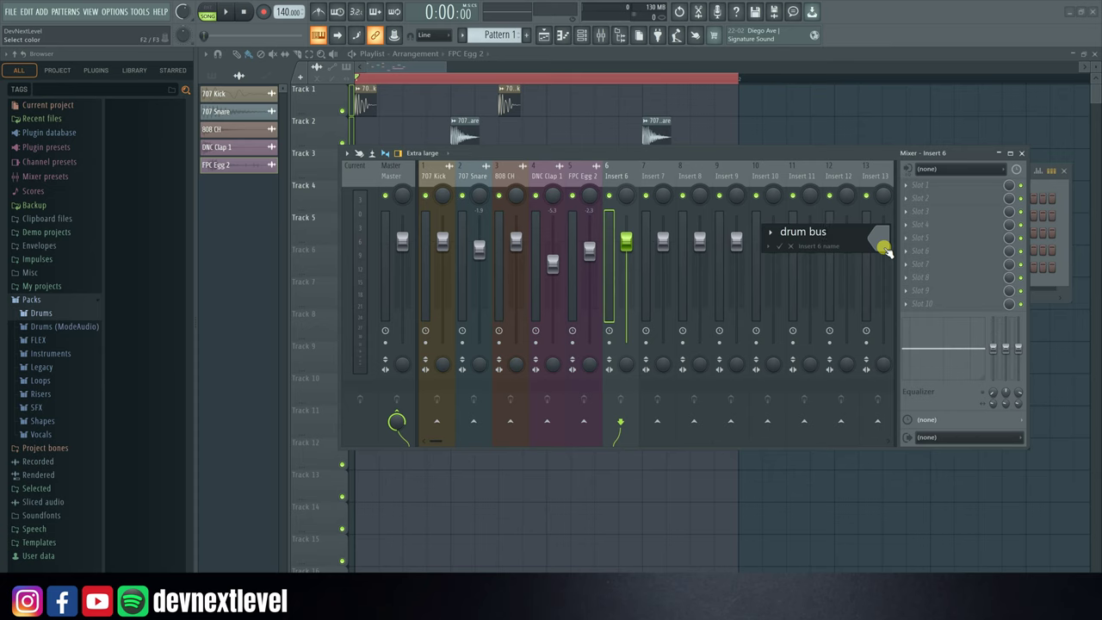
key("Return")
key("F2")
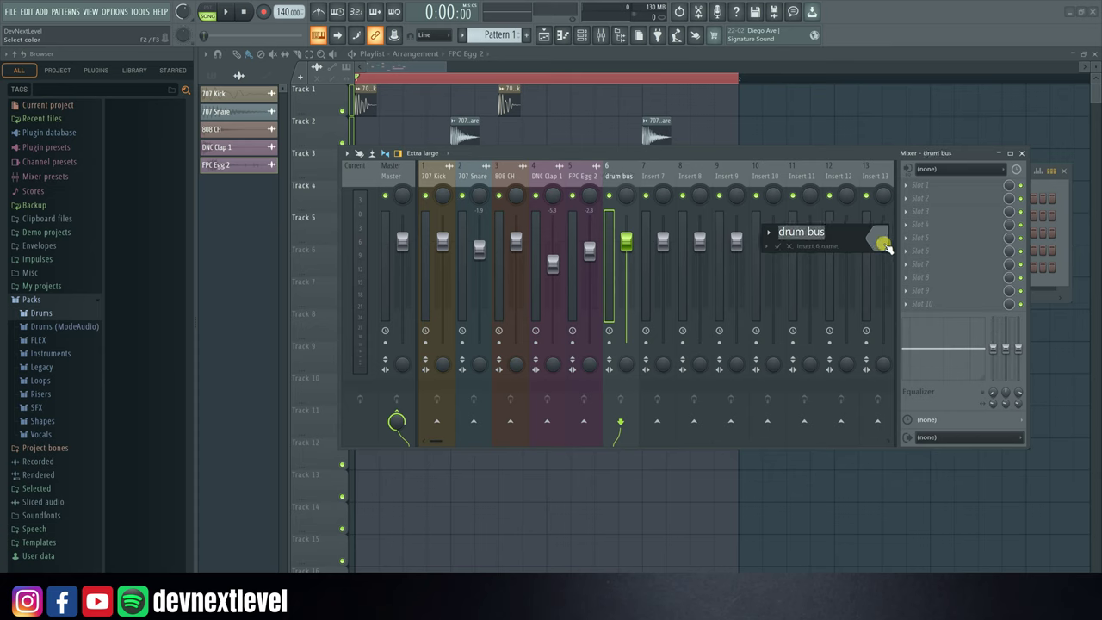
left_click(879, 241)
left_click(919, 292)
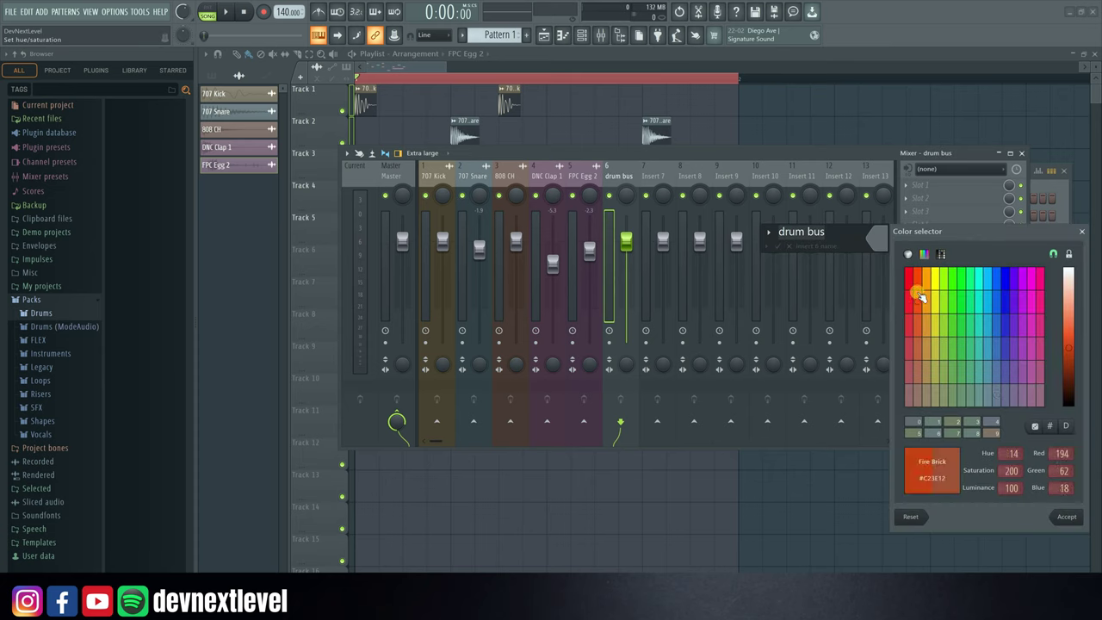
key("Return")
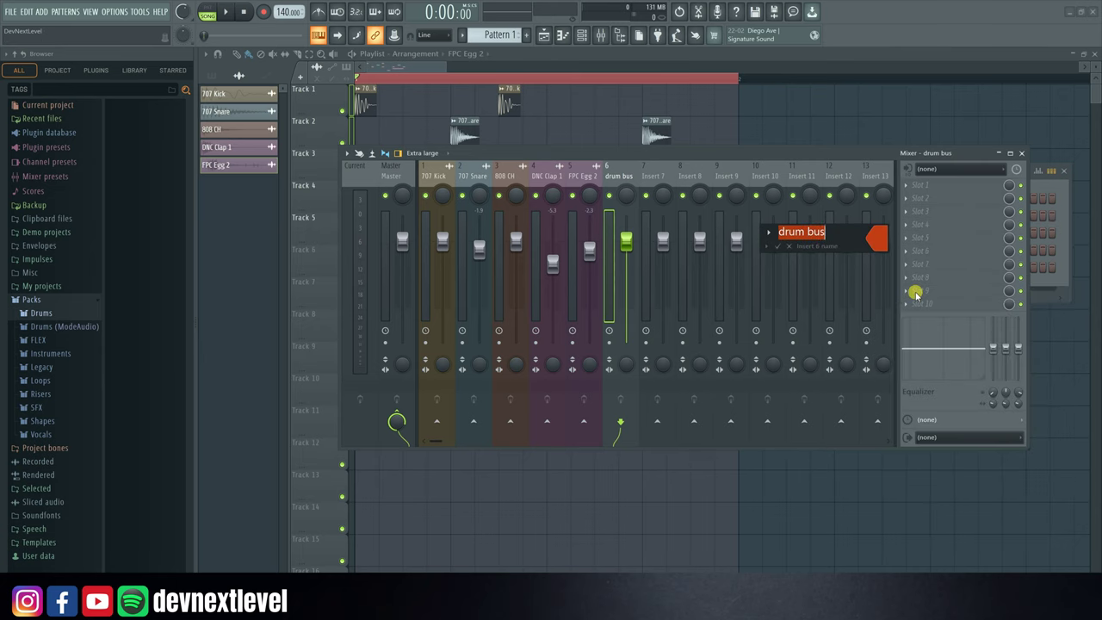
key("Return")
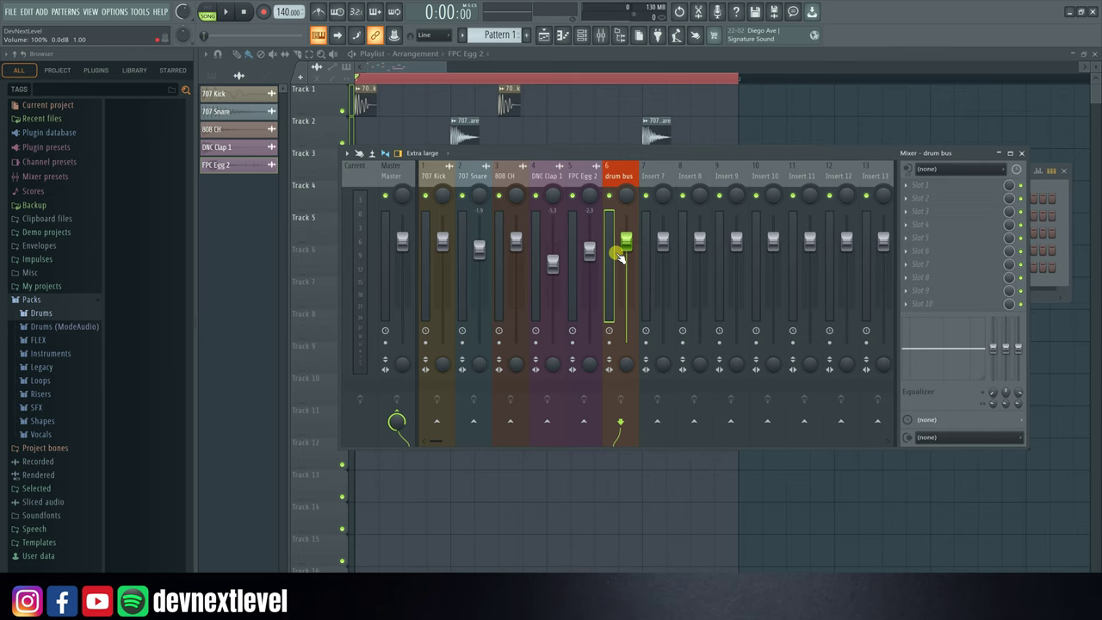
Play the beat, and enable a send from the 707 Kick mixer track to the drum bus.
key("space")
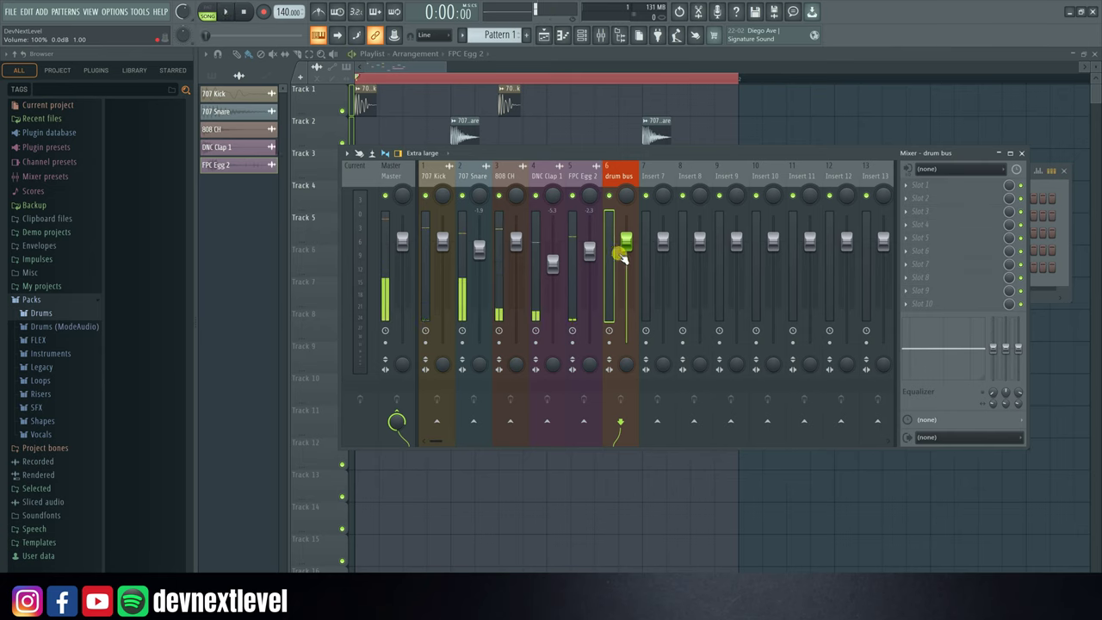
left_click(438, 181)
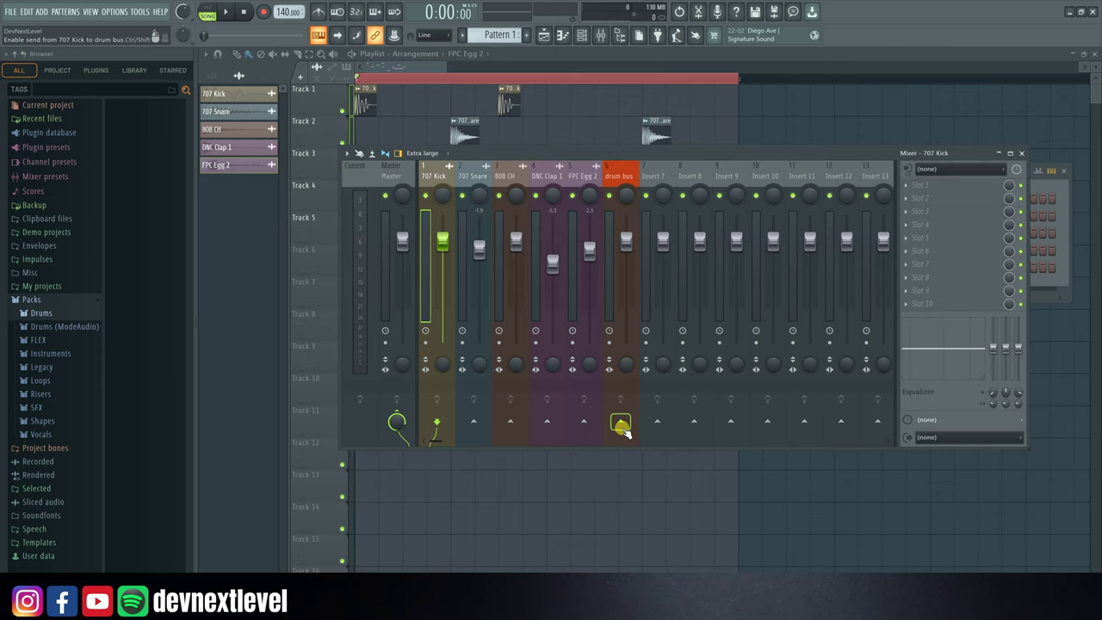
left_click(621, 427)
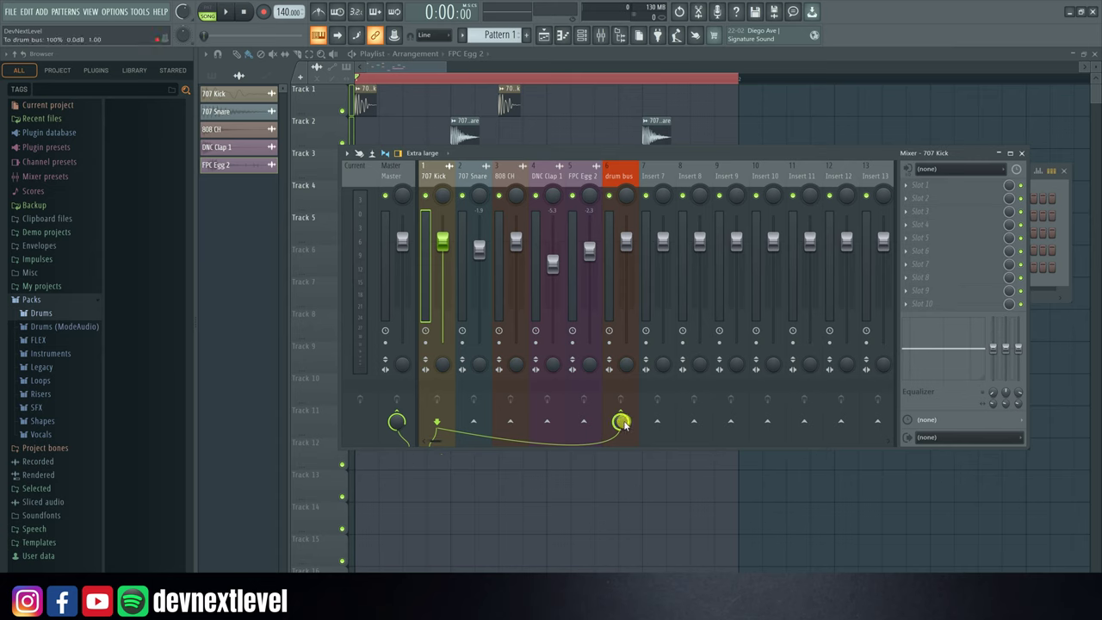
left_click(626, 178)
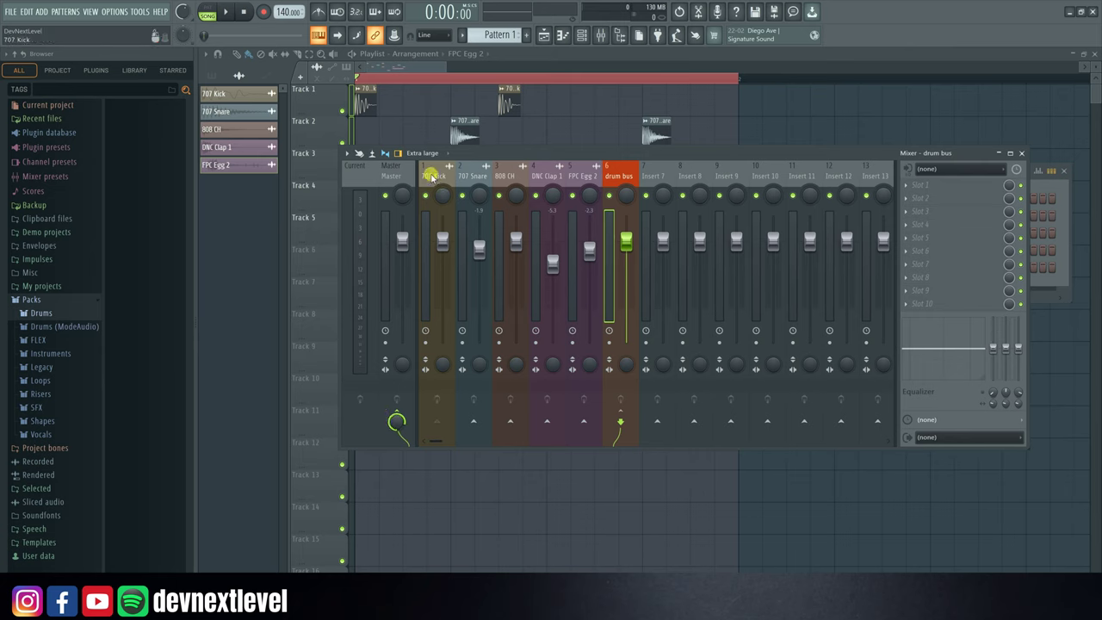
left_click(433, 176)
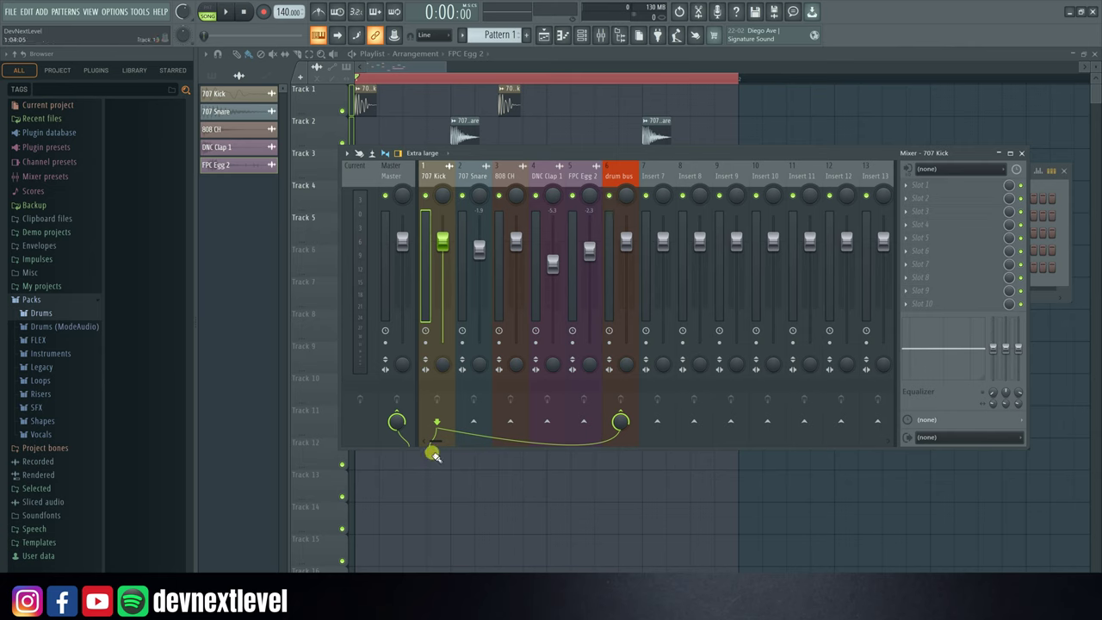
Mute the 707 Snare, 808 CH, DNC Clap 1 and FPC Egg 2 mixer tracks.
left_click(461, 196)
left_click(499, 196)
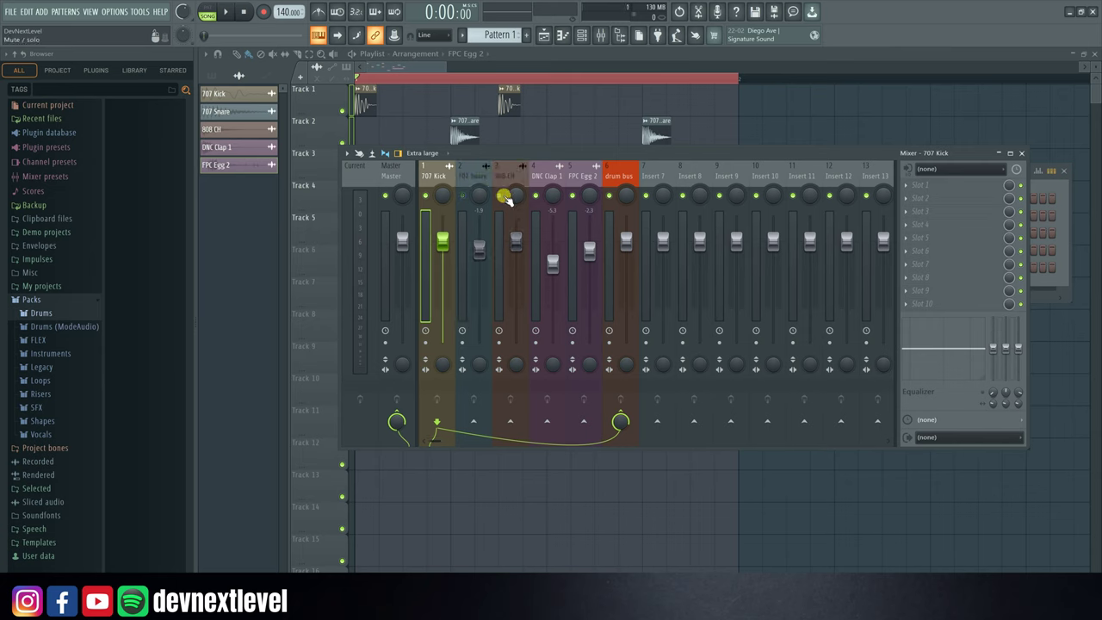
left_click(535, 196)
left_click(573, 196)
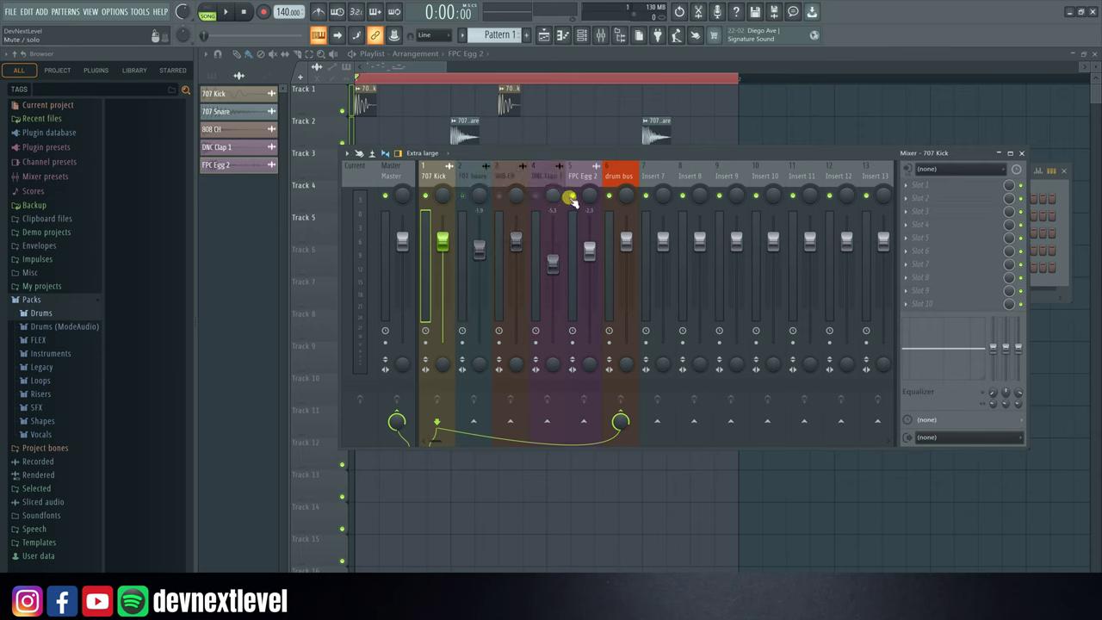
Compare the 707 Kick with its drum bus send disabled and enabled during playback, leaving the send enabled.
left_click(622, 420)
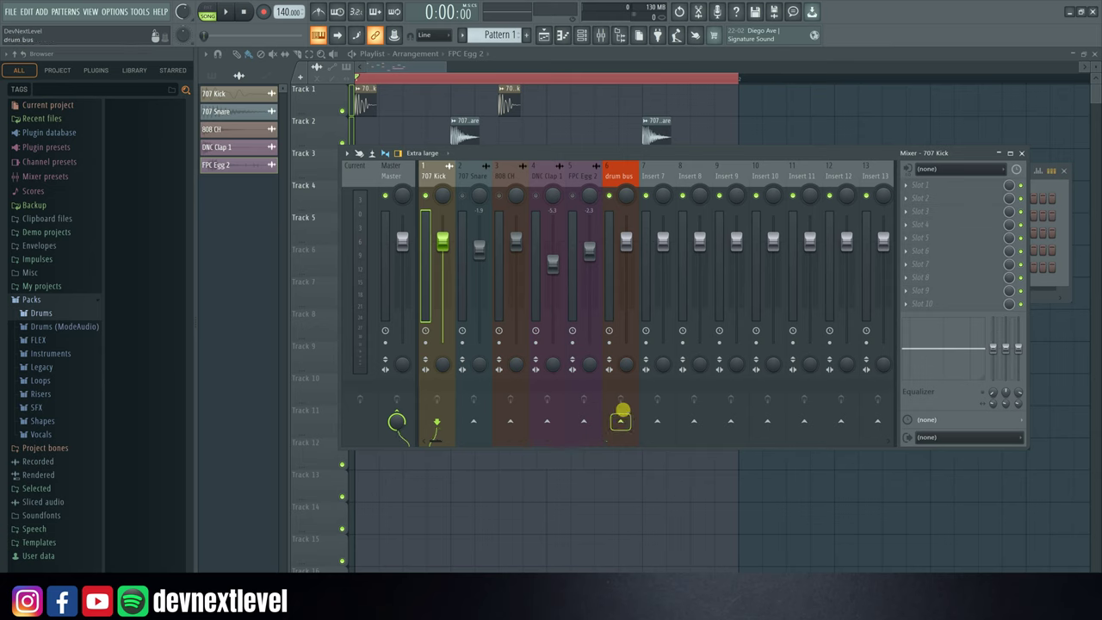
left_click(621, 423)
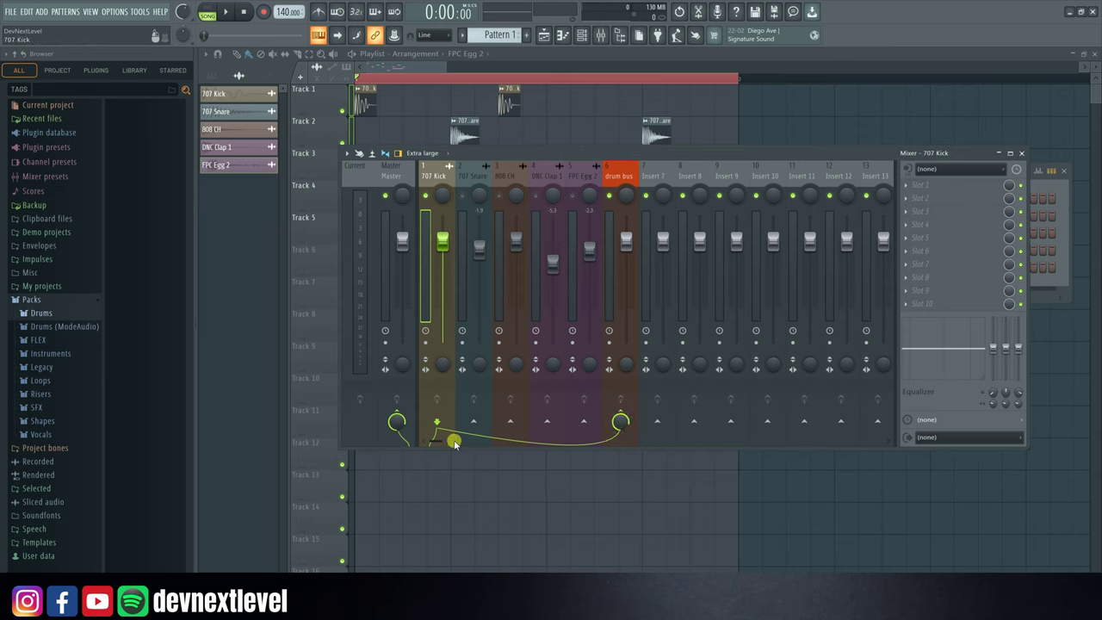
left_click(622, 419)
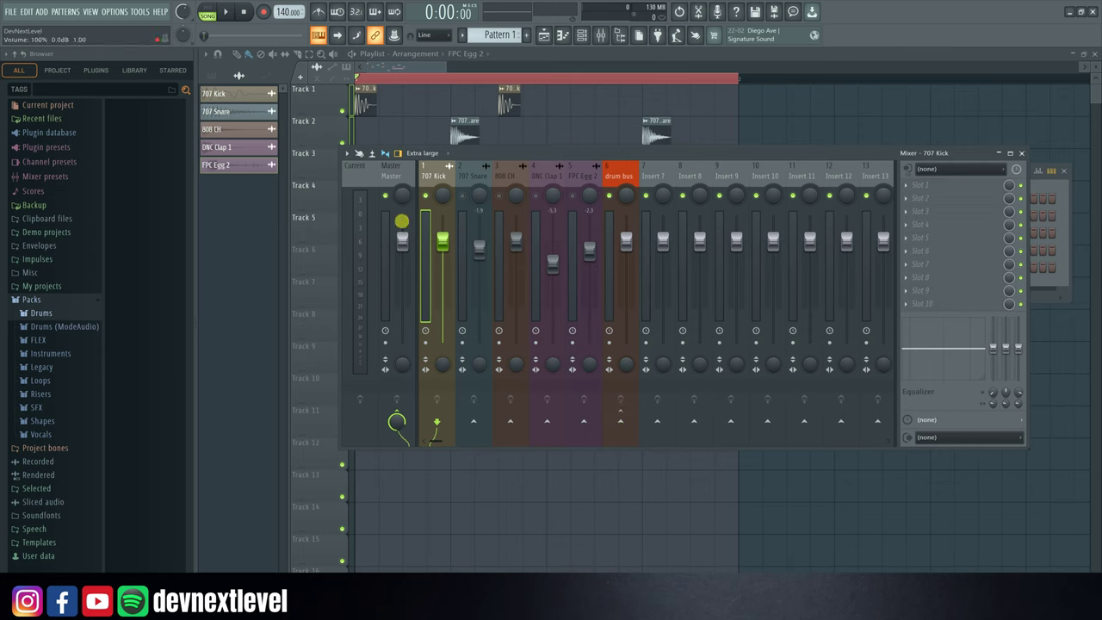
key("space")
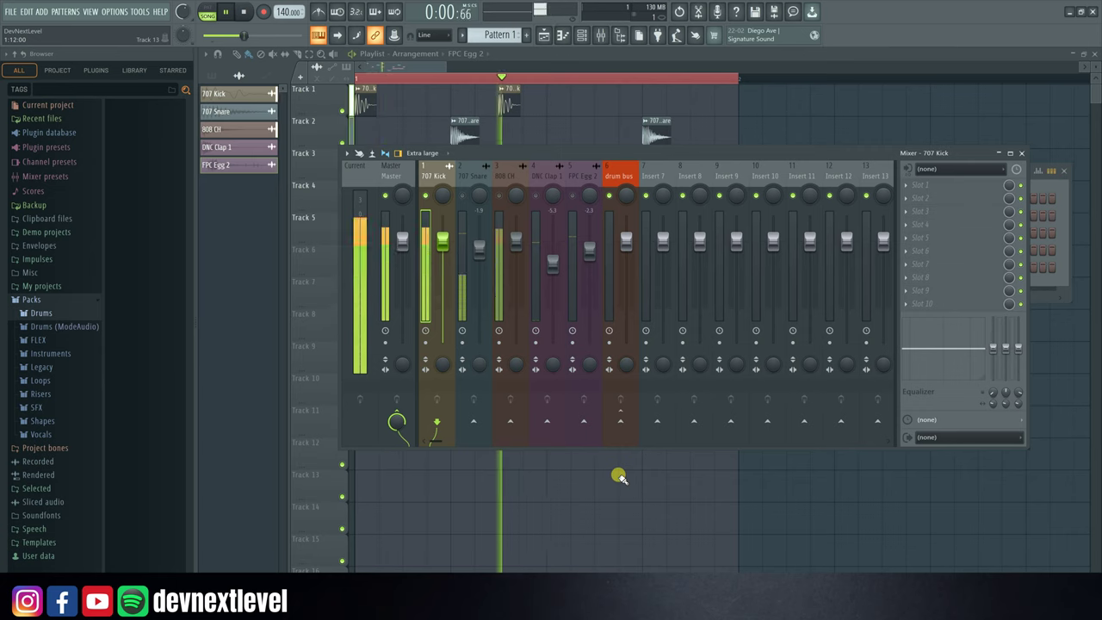
left_click(620, 423)
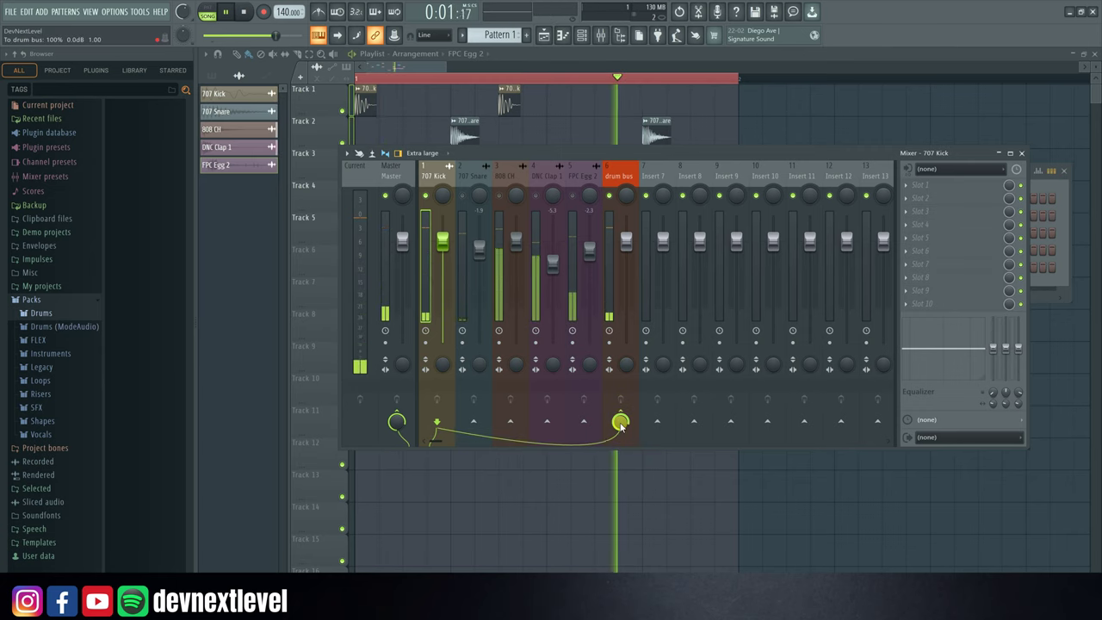
Add sends from the 707 Kick to Insert 7, Insert 8, Insert 9 and Insert 10 during playback.
left_click(658, 423)
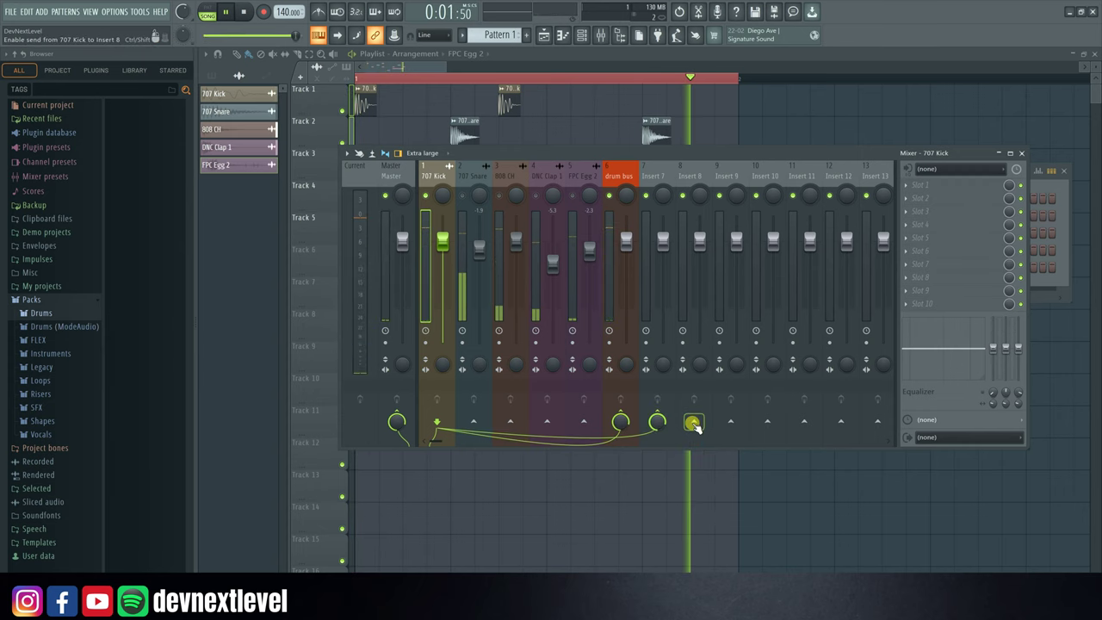
left_click(694, 423)
left_click(731, 422)
left_click(767, 422)
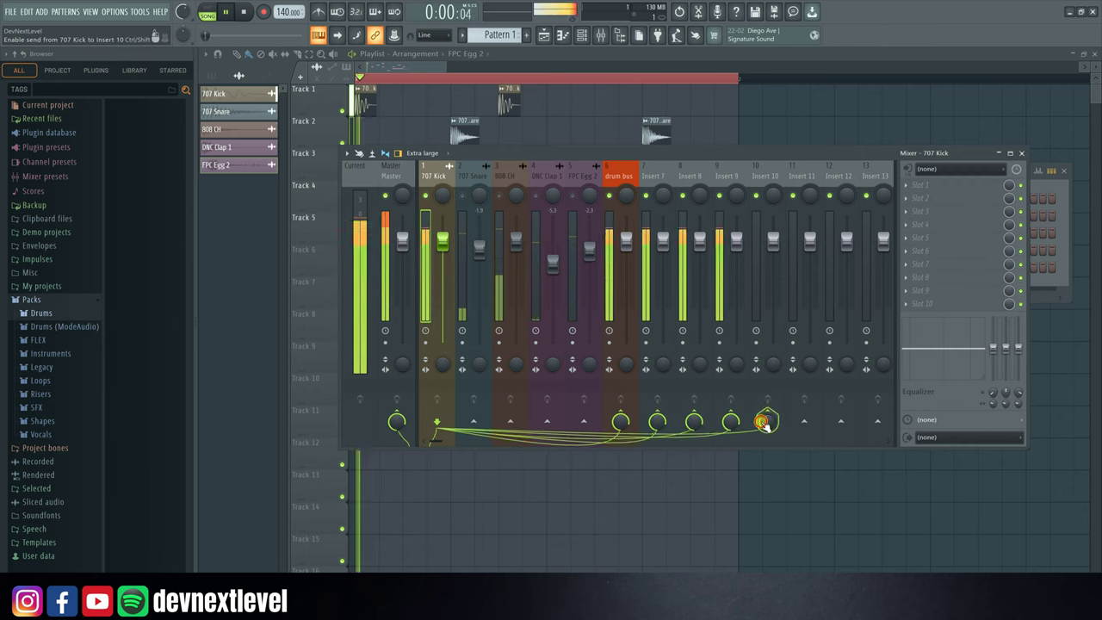
key("space")
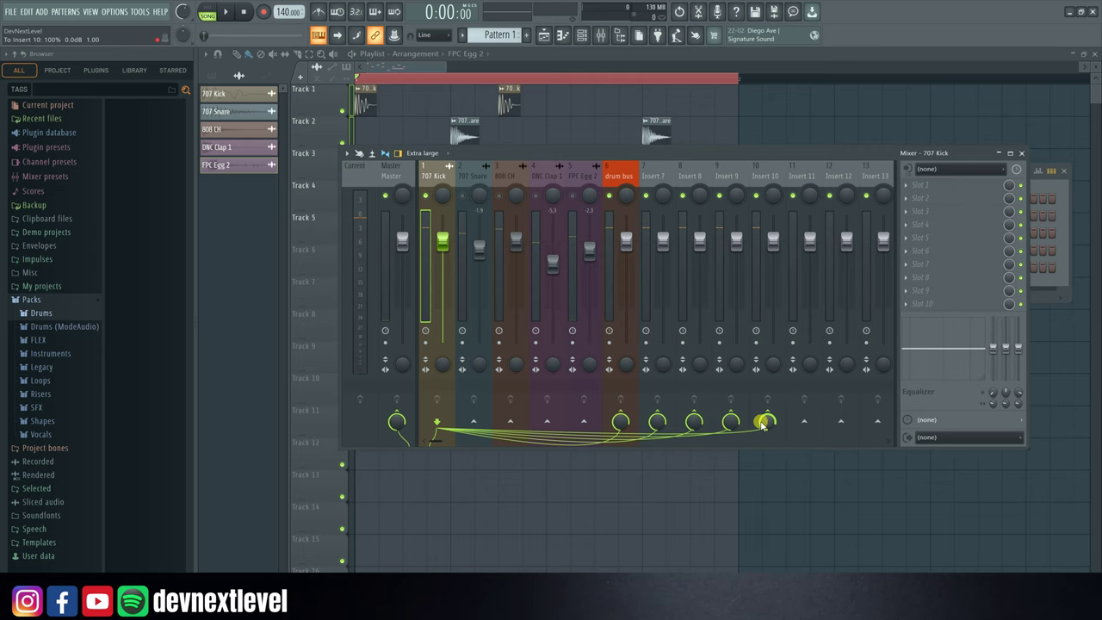
Remove the 707 Kick's sends to Insert 7, Insert 8, Insert 9 and Insert 10, and play the beat.
left_click(659, 420)
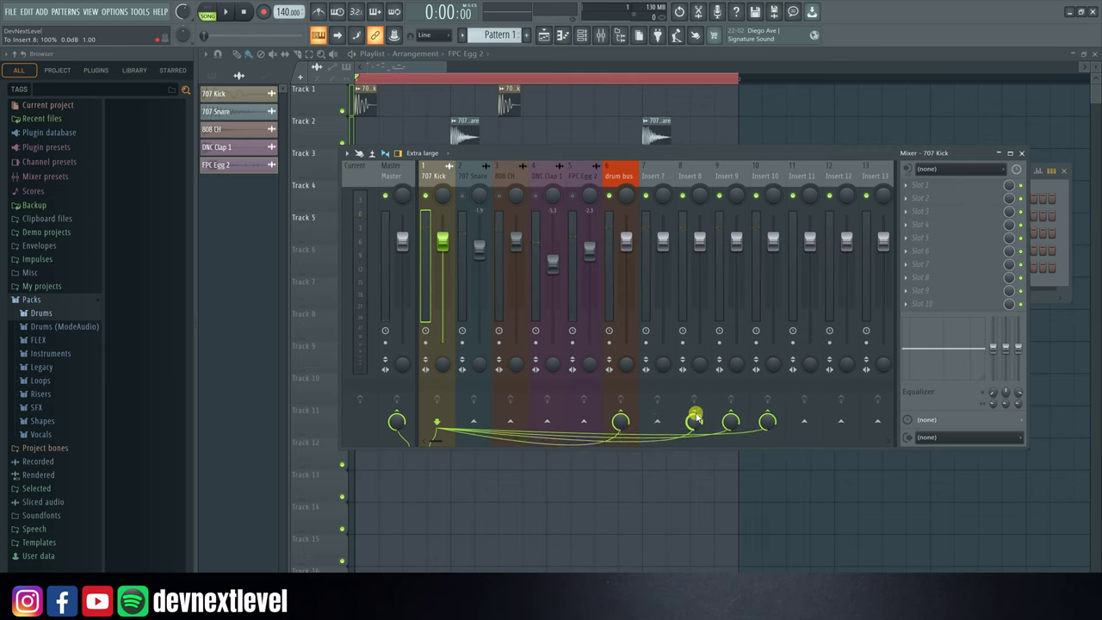
left_click(695, 417)
left_click(731, 419)
left_click(766, 419)
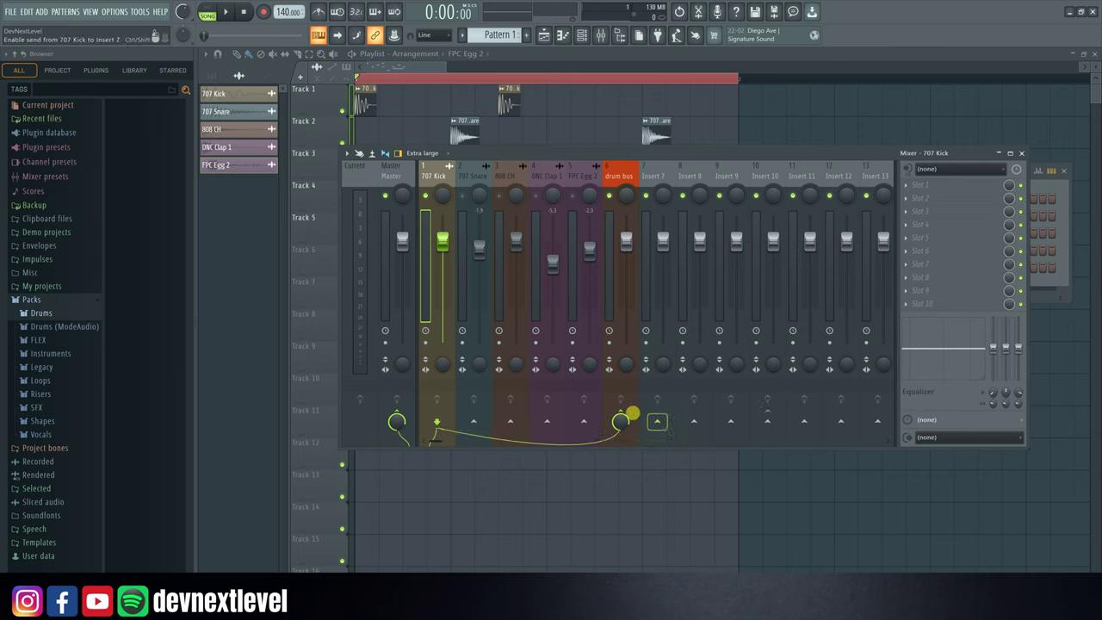
key("space")
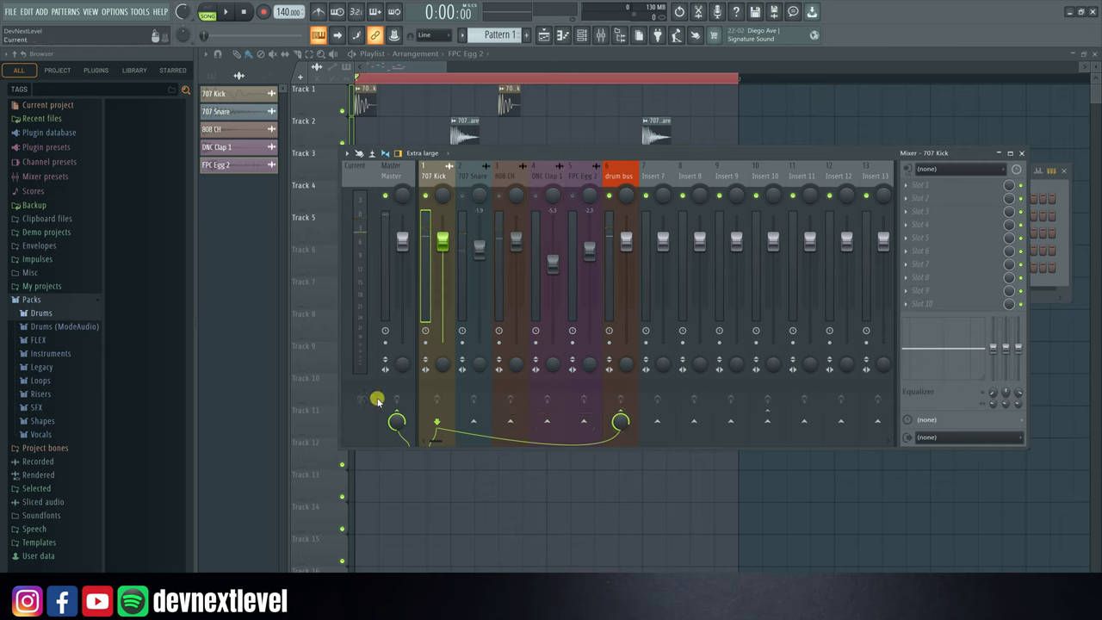
Disable the 707 Kick's Master send so it feeds only the drum bus, and check the drum bus's own routing.
left_click(620, 420)
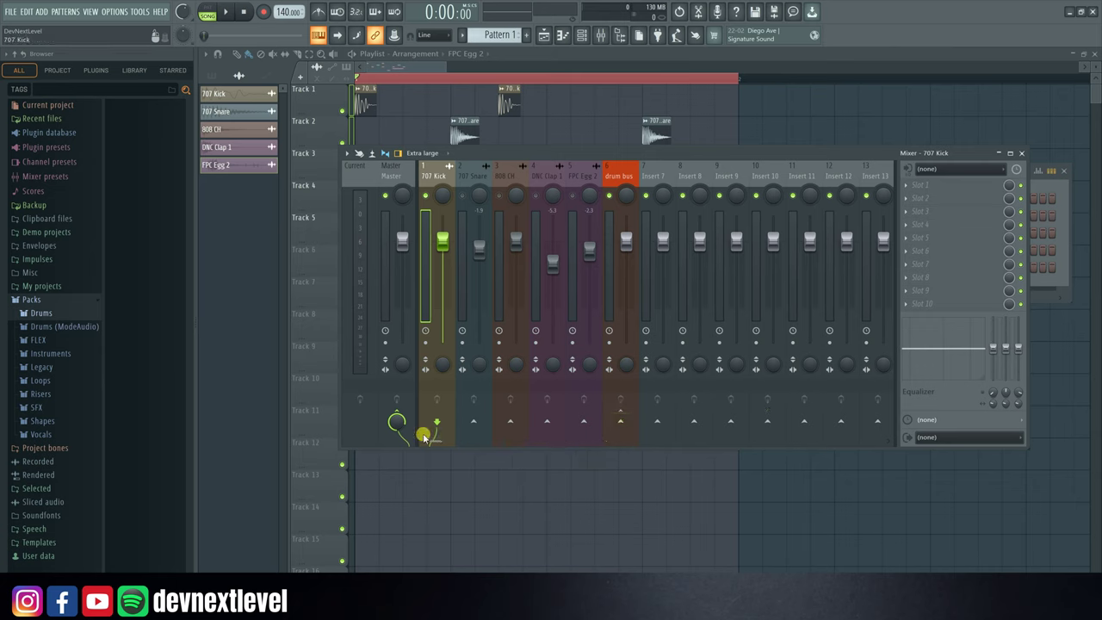
left_click(401, 420)
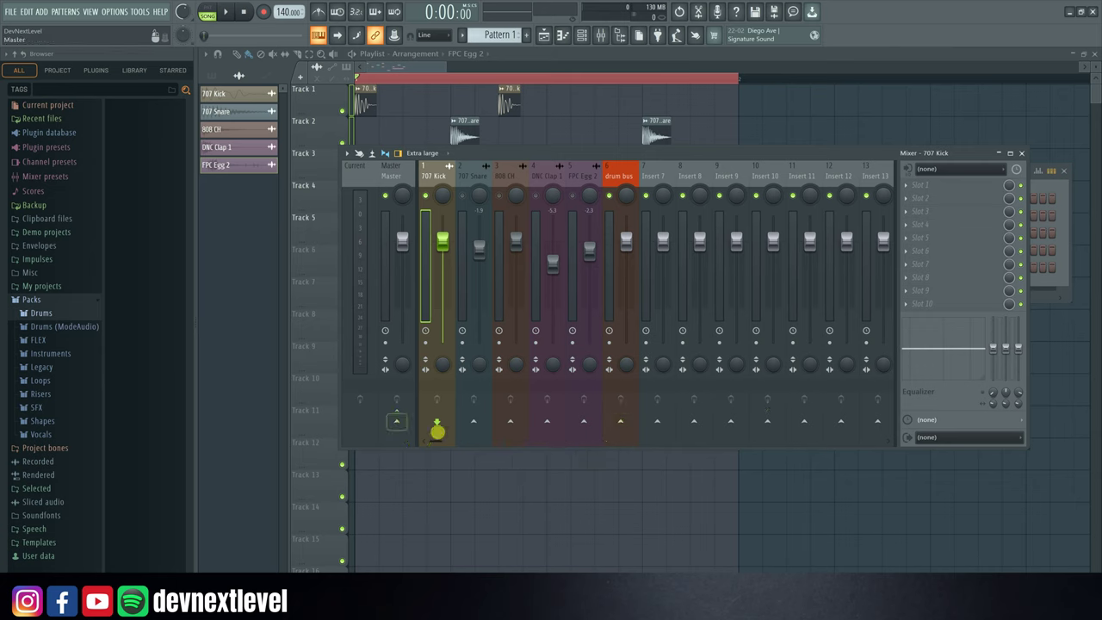
left_click(620, 422)
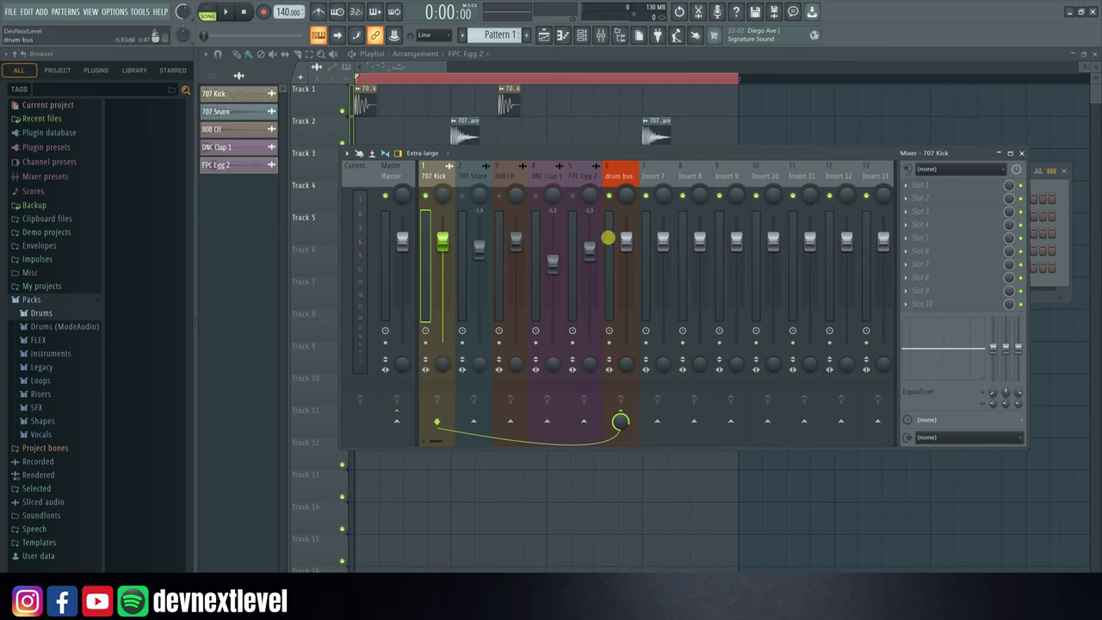
left_click(613, 175)
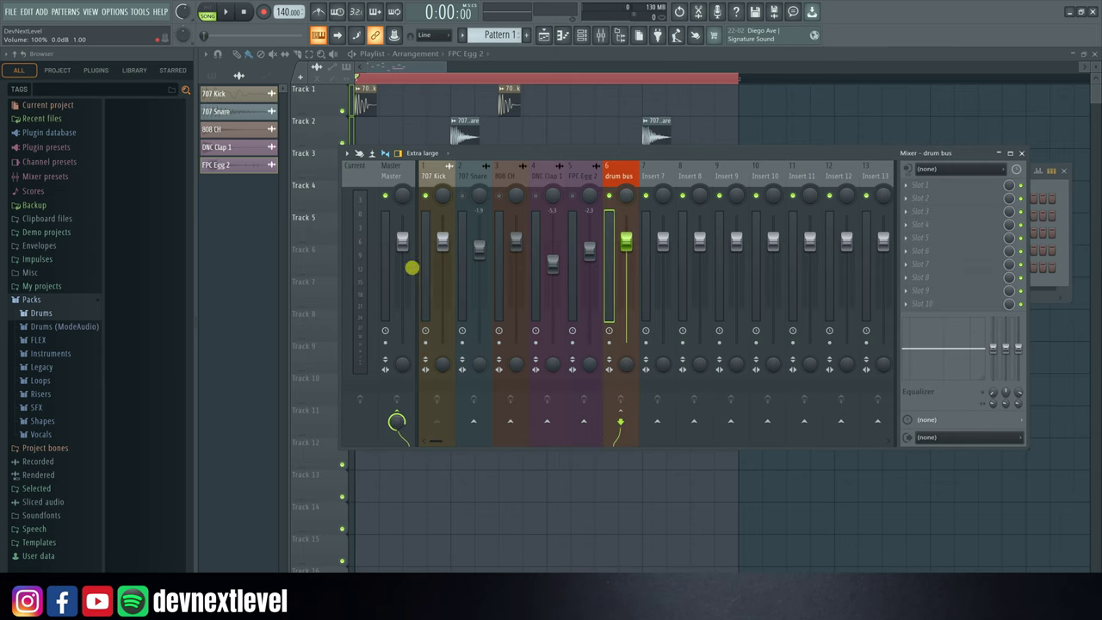
left_click(435, 176)
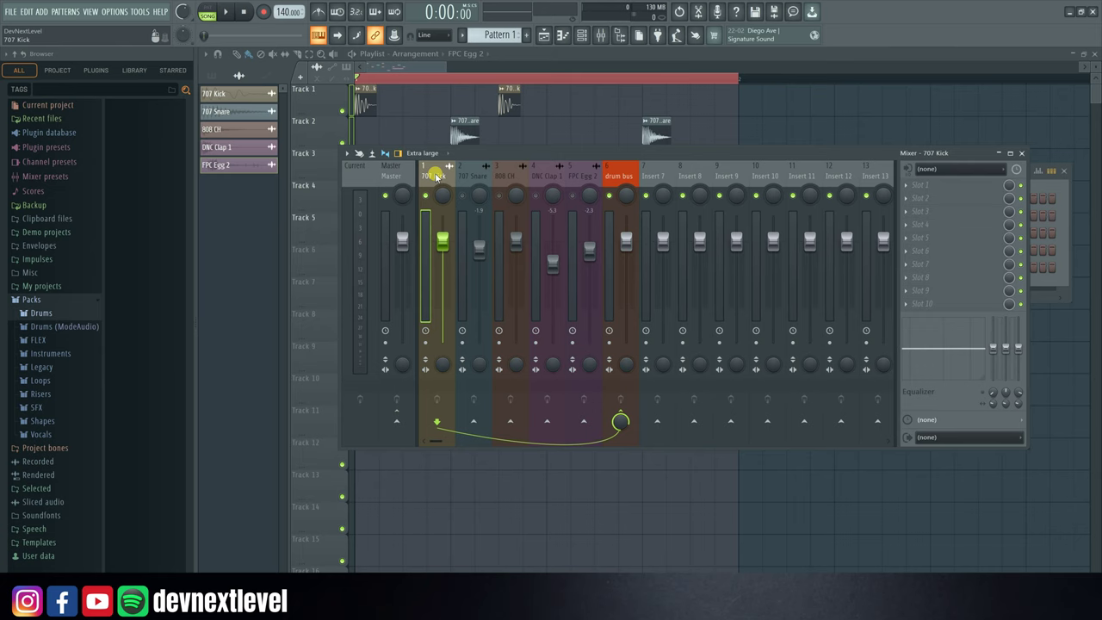
Reset the 707 Kick to its Master send alone, and reroute it to the drum bus using Route to this track only.
left_click(620, 422)
left_click(397, 422)
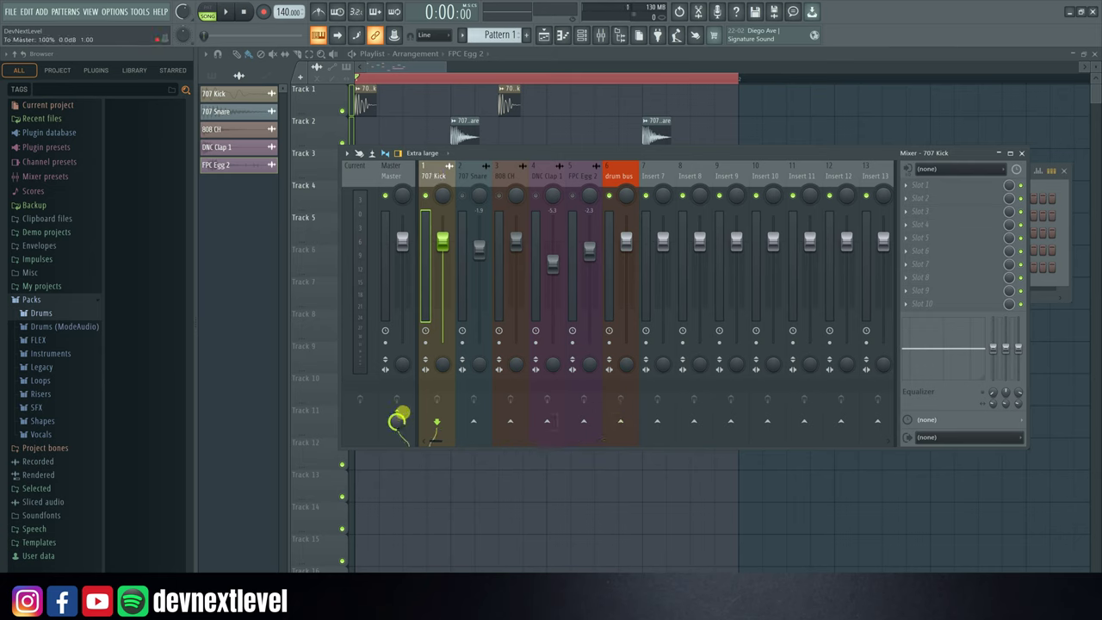
right_click(620, 426)
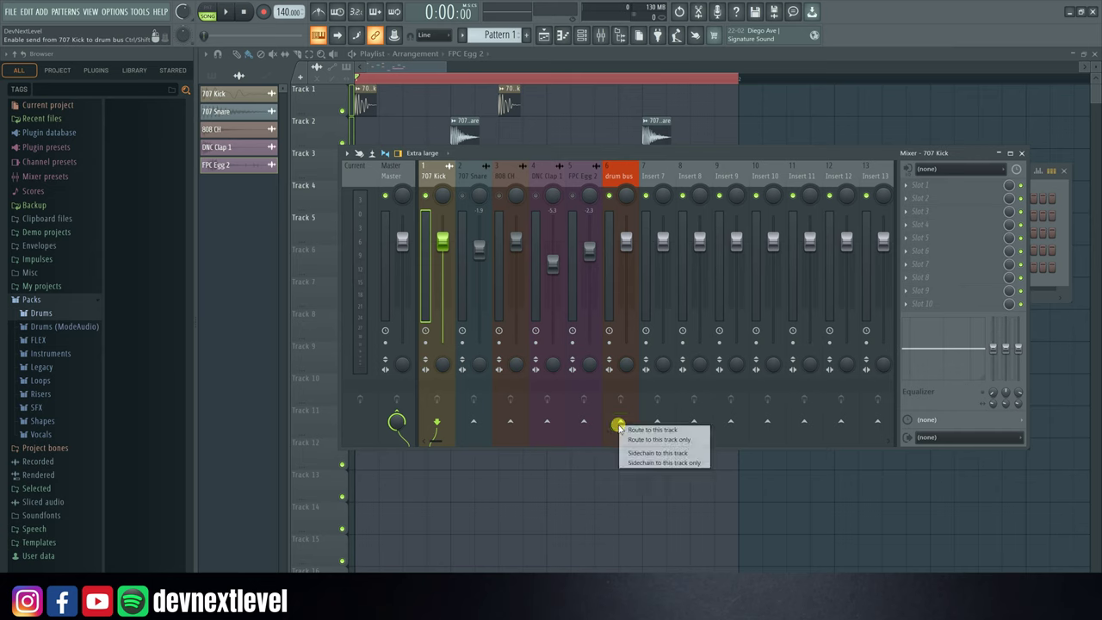
left_click(668, 441)
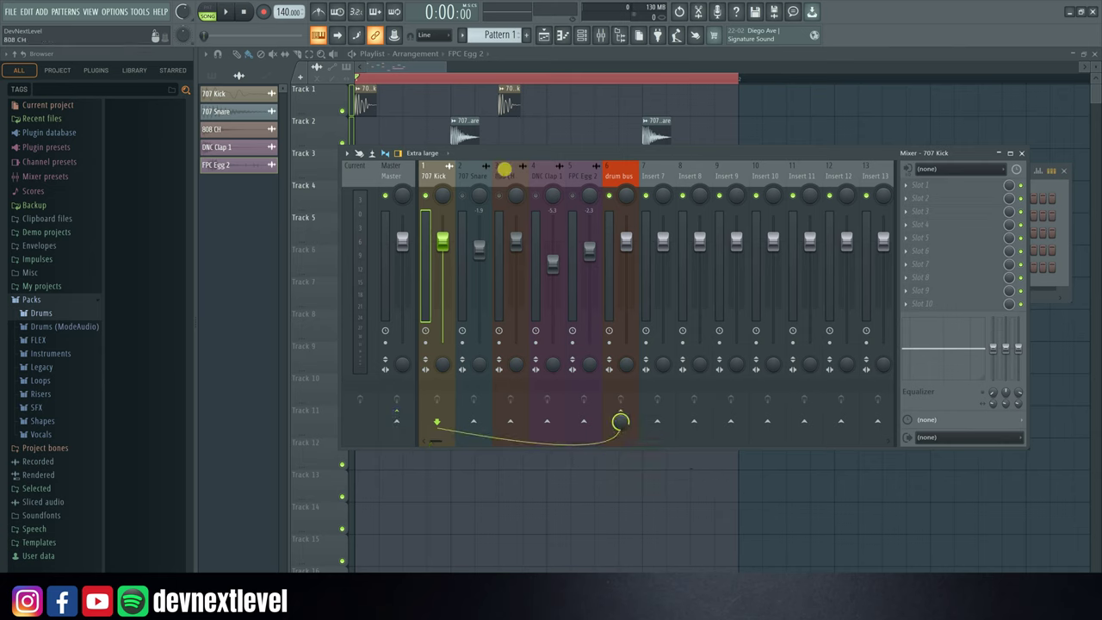
Select the 707 Snare through FPC Egg 2 mixer tracks together and route them to the drum bus track only.
left_click(472, 172)
left_click(508, 174)
left_click(555, 184)
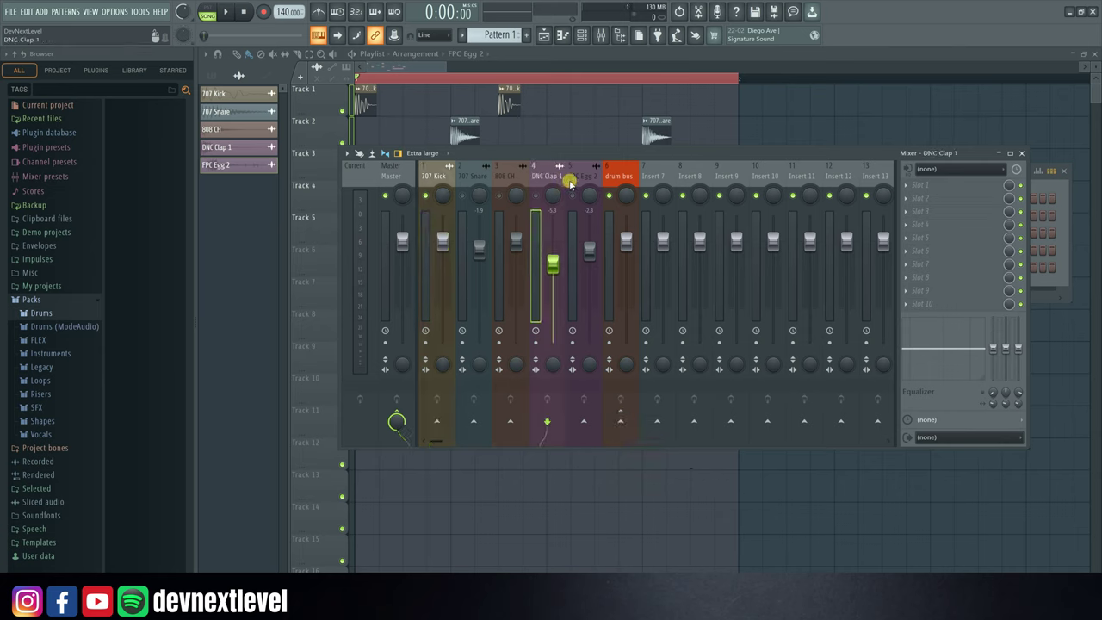
left_click(583, 178)
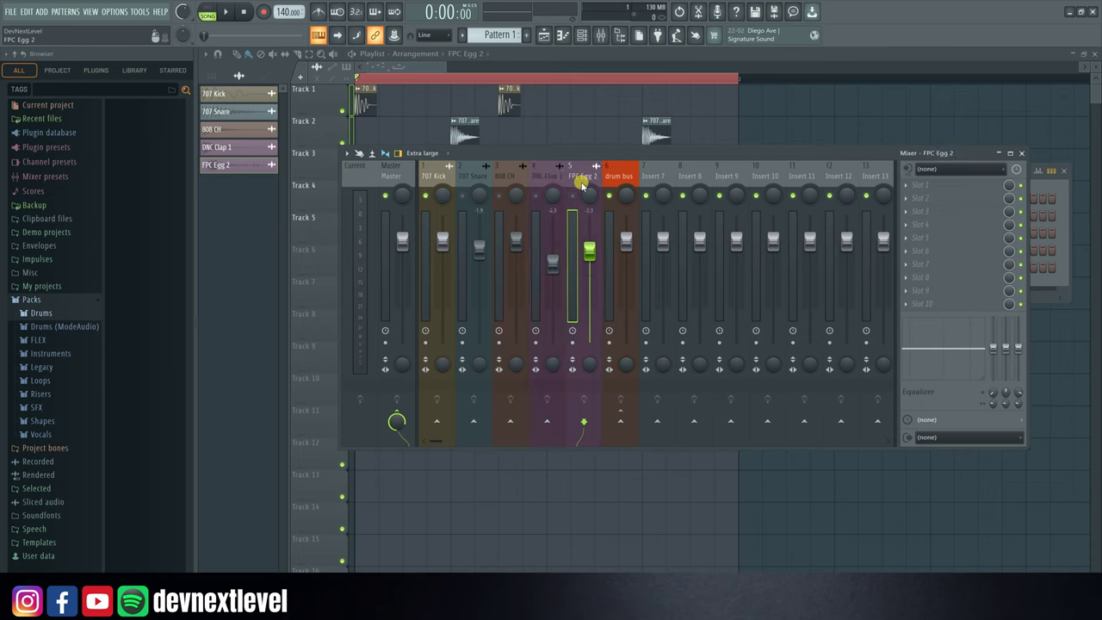
left_click_drag(583, 181, 471, 178)
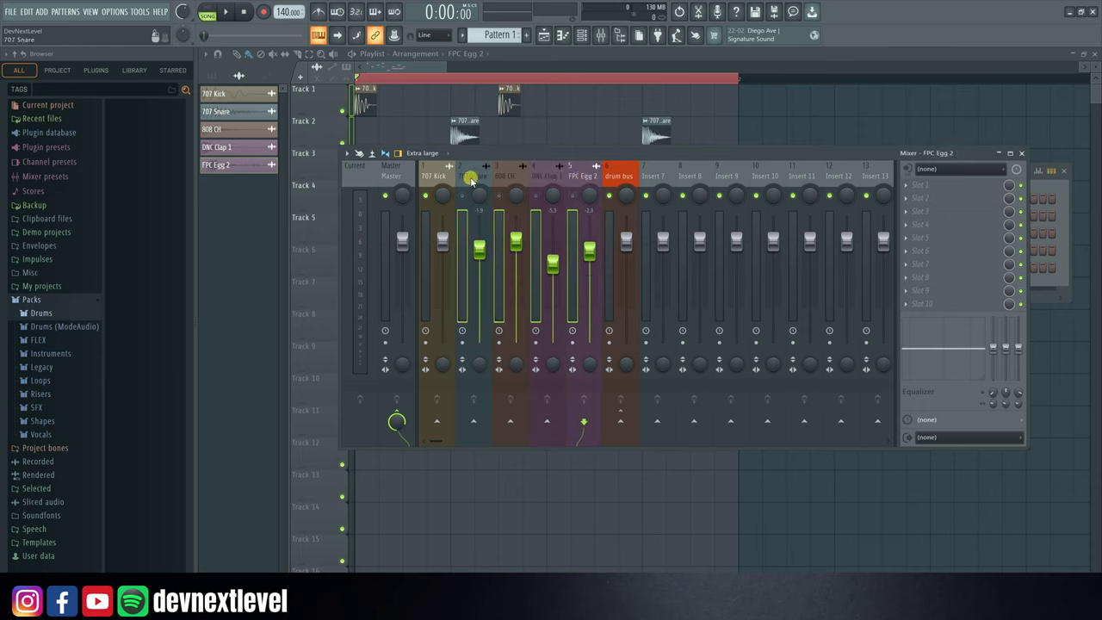
right_click(622, 426)
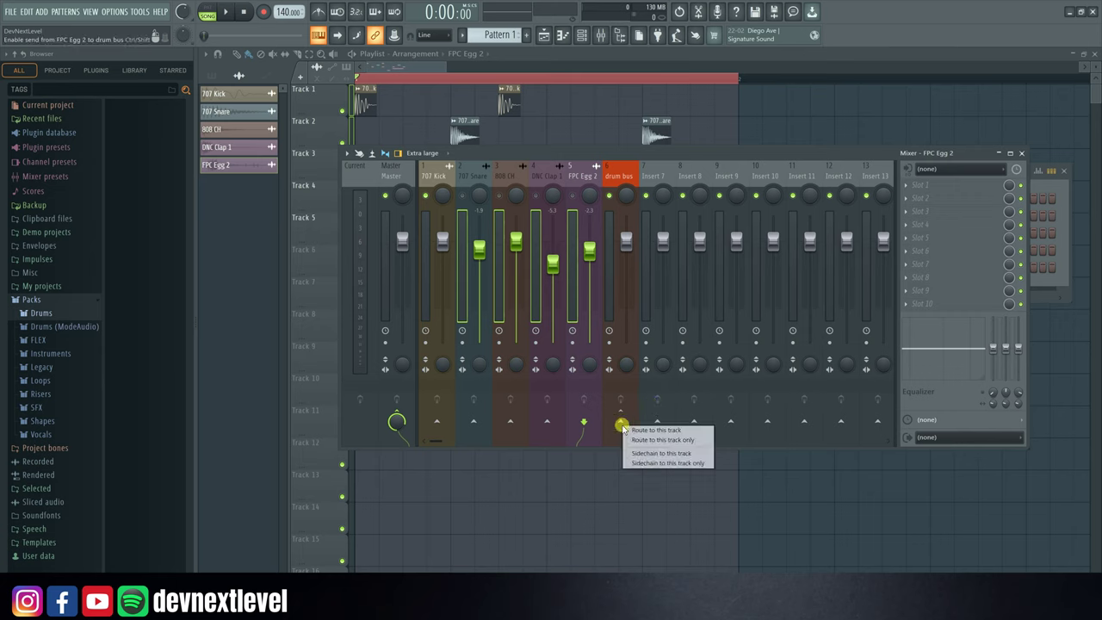
left_click(689, 440)
Check the routing of the DNC Clap 1, 808 CH, 707 Snare, 707 Kick and drum bus tracks, and play the beat.
left_click(549, 175)
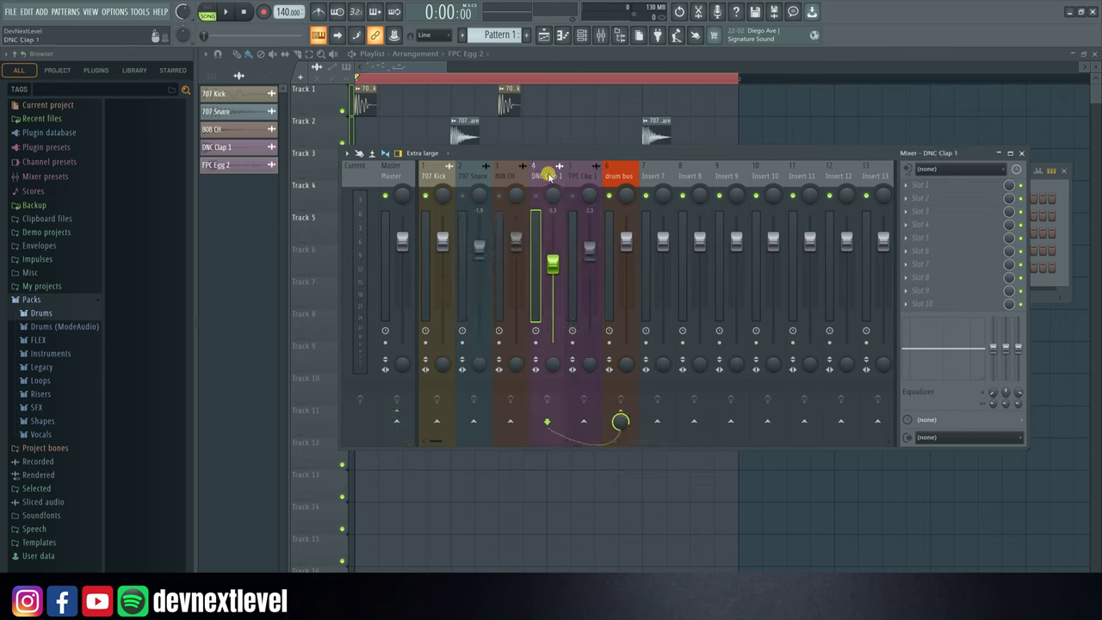
left_click(504, 176)
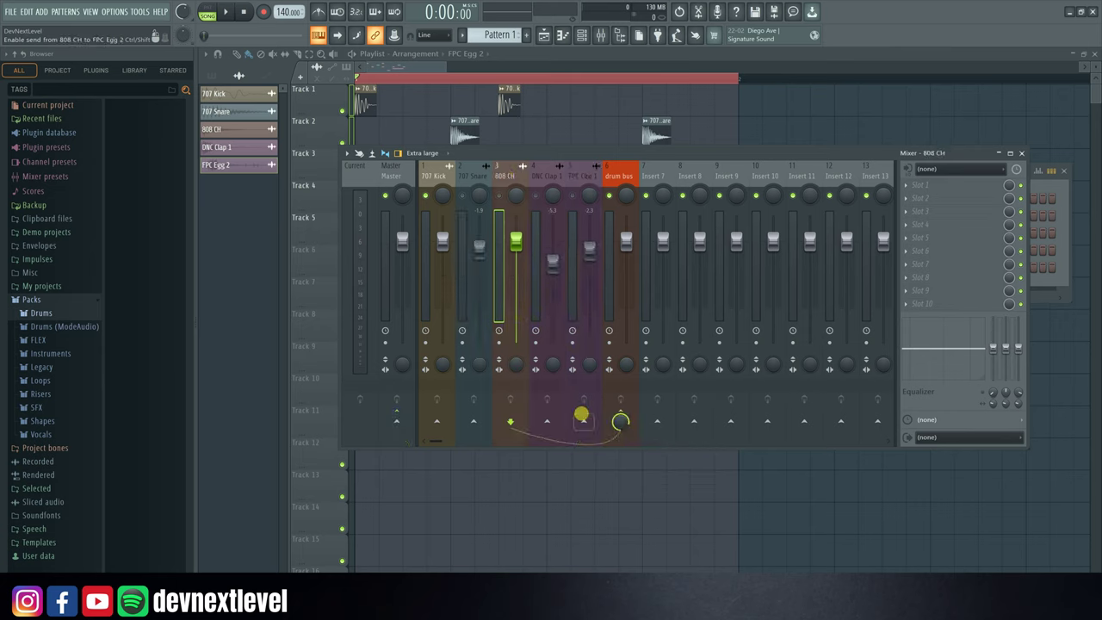
left_click(474, 176)
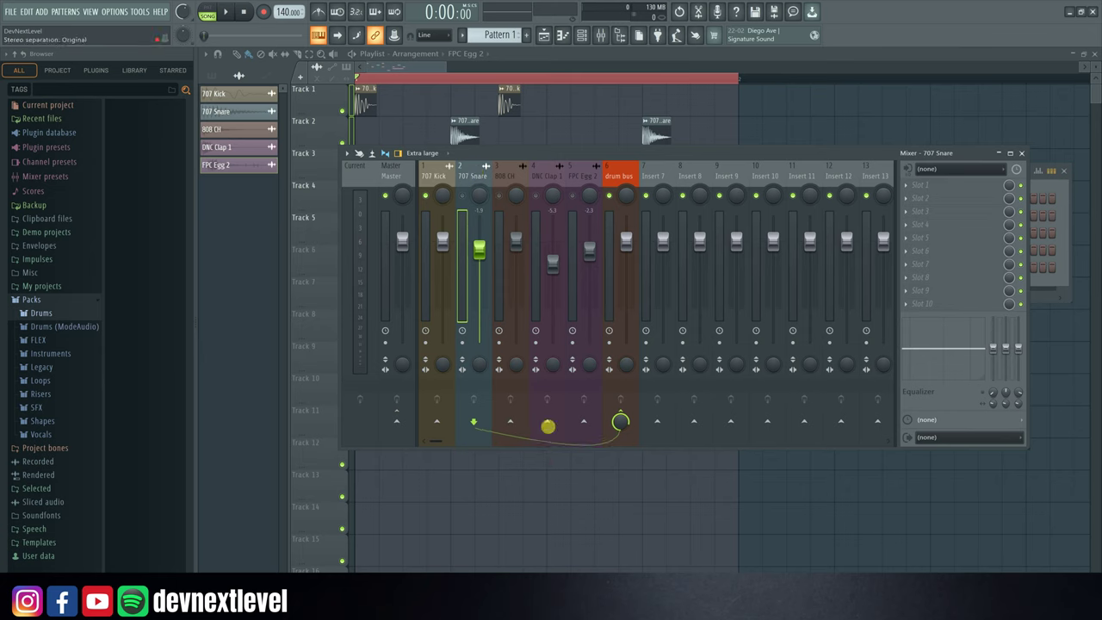
left_click(437, 176)
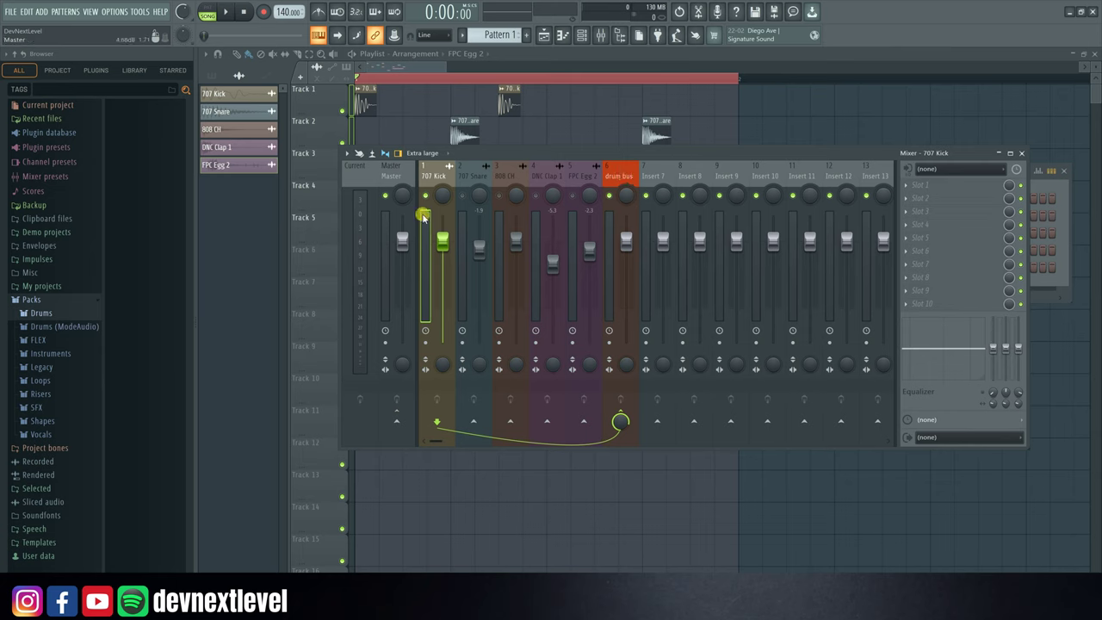
left_click(617, 179)
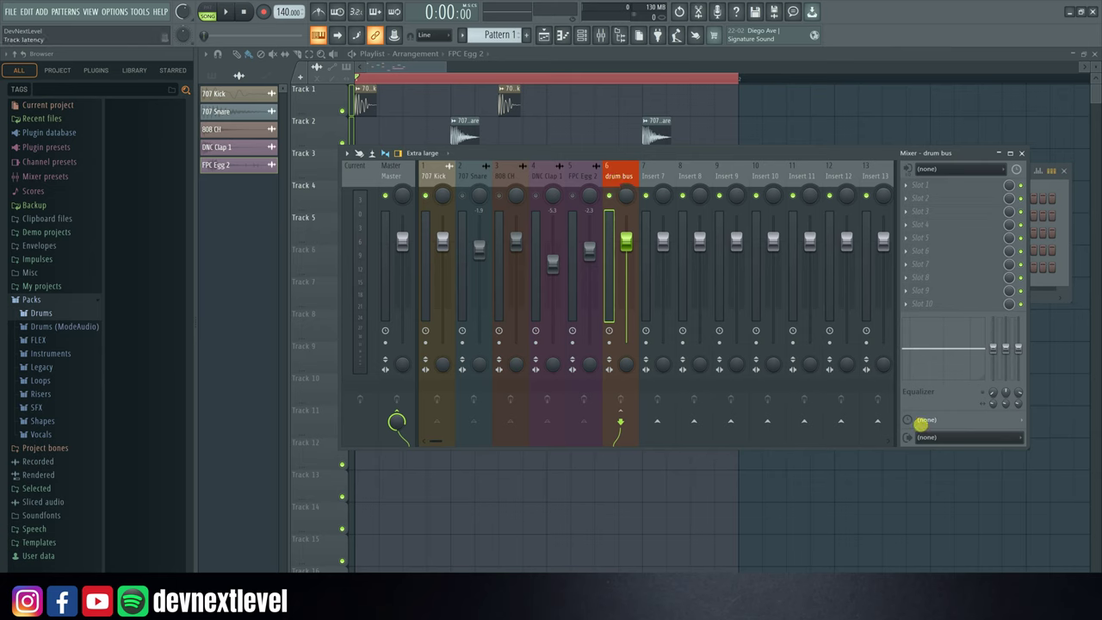
key("space")
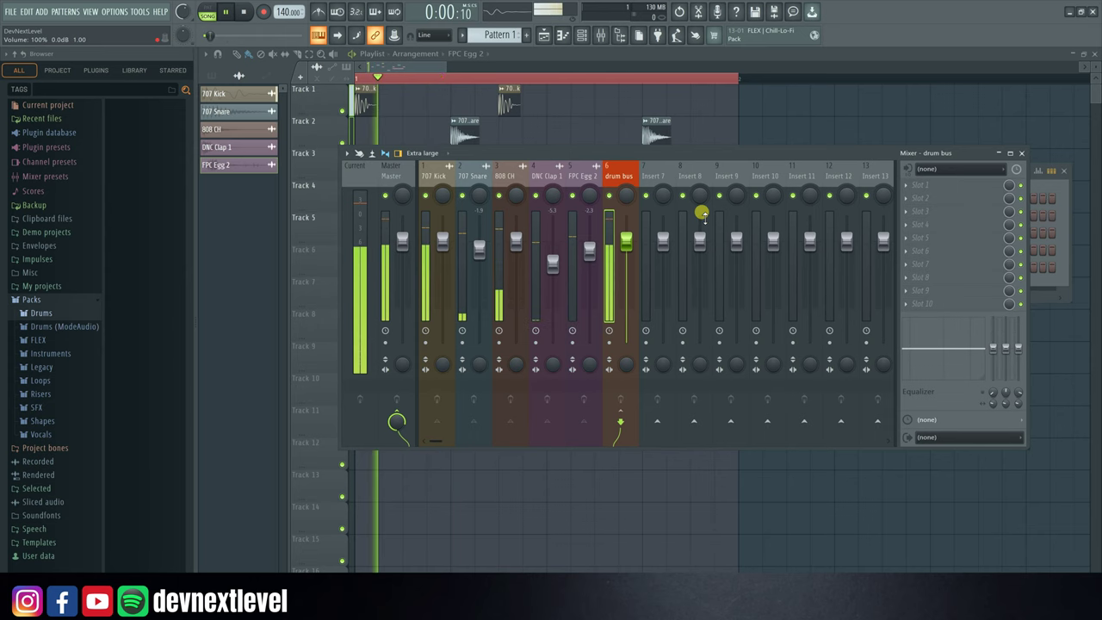
key("space")
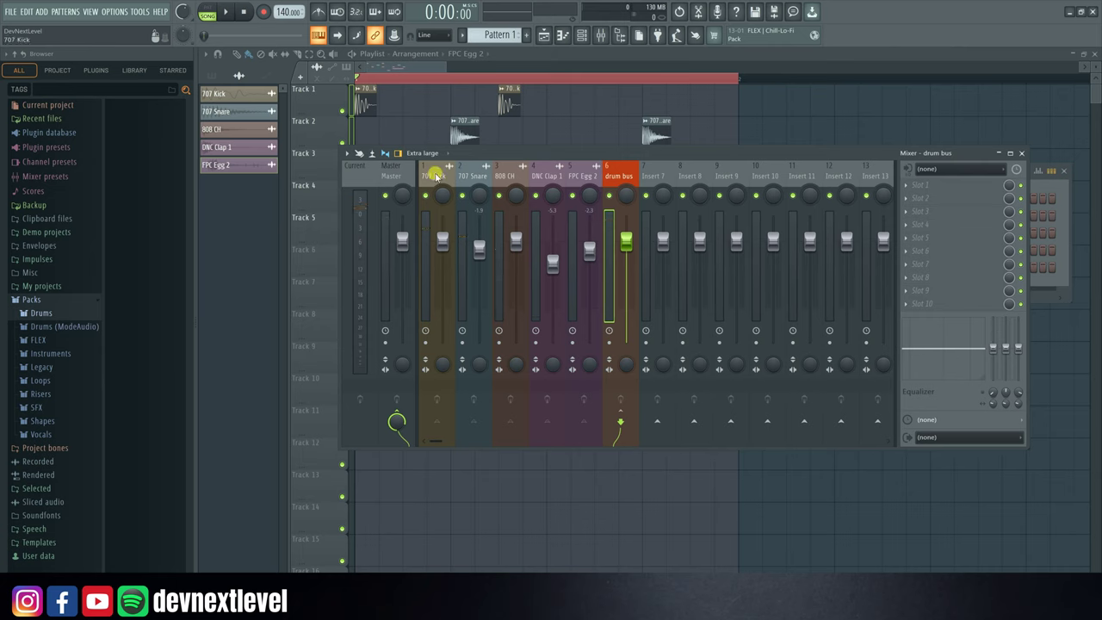
Review the individual effect slots of the 707 Kick, 707 Snare and DNC Clap 1 mixer tracks.
left_click(436, 176)
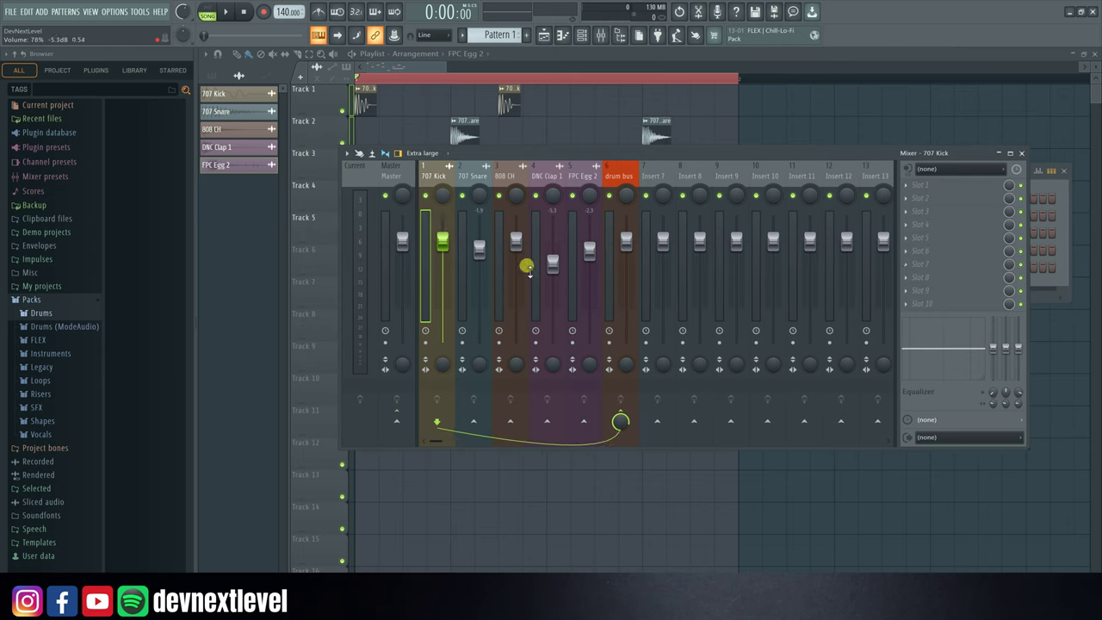
left_click(473, 177)
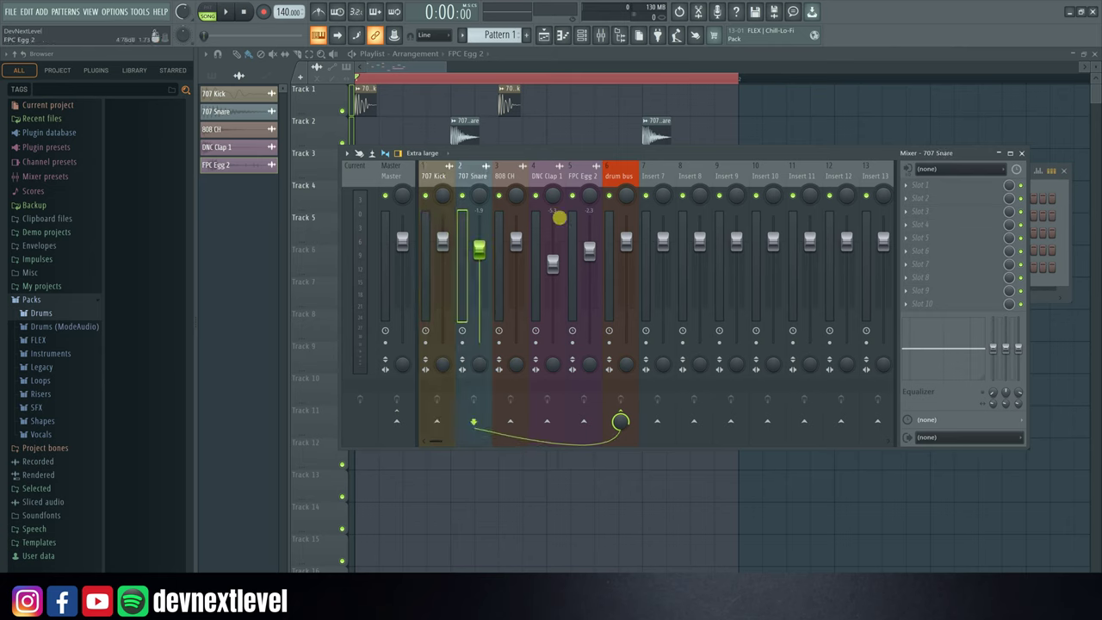
left_click(554, 175)
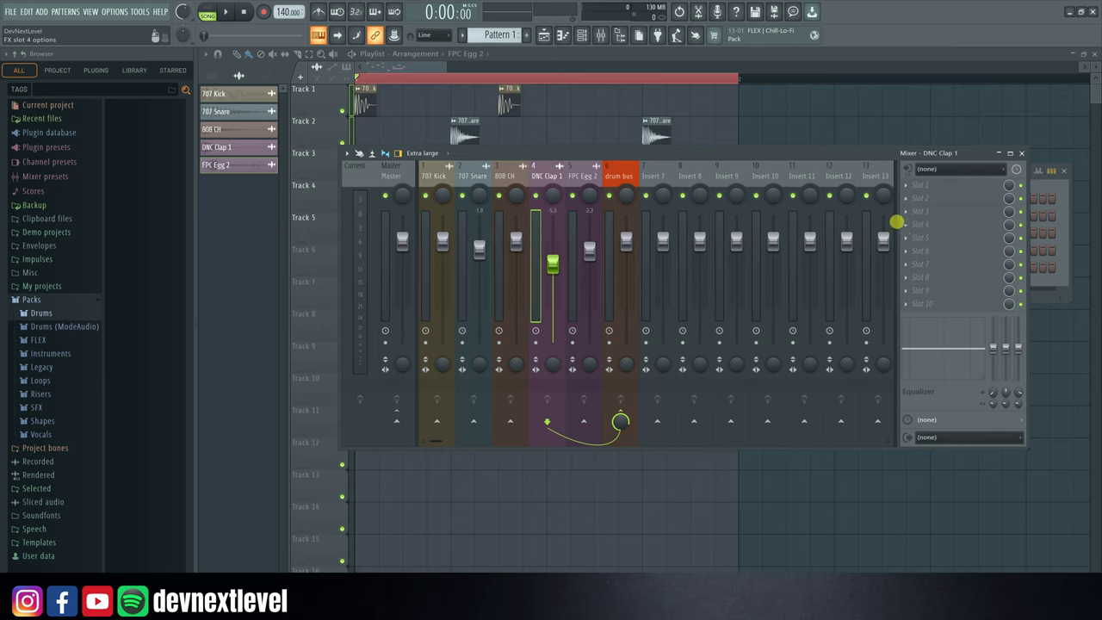
Load Fruity Parametric EQ 2 into the second effect slot of the drum bus.
left_click(622, 177)
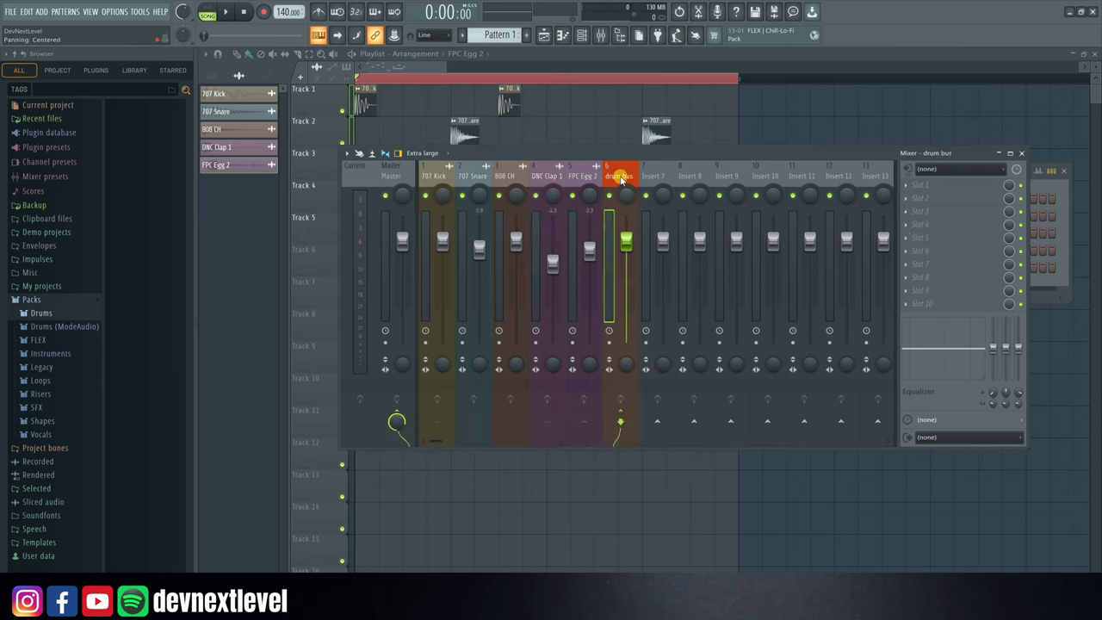
left_click(949, 199)
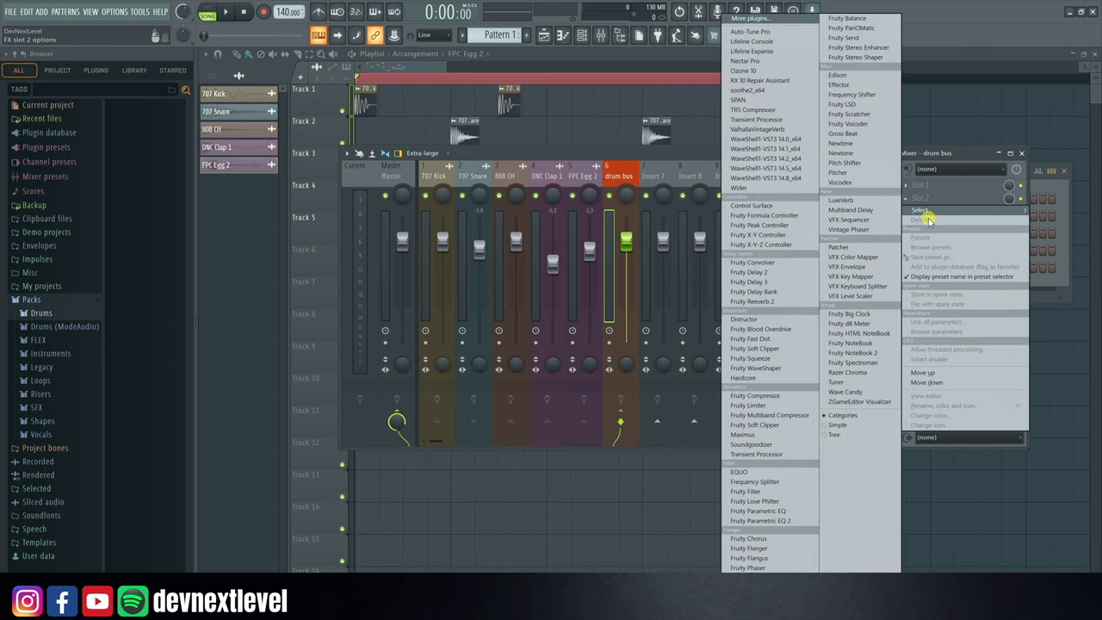
left_click(778, 521)
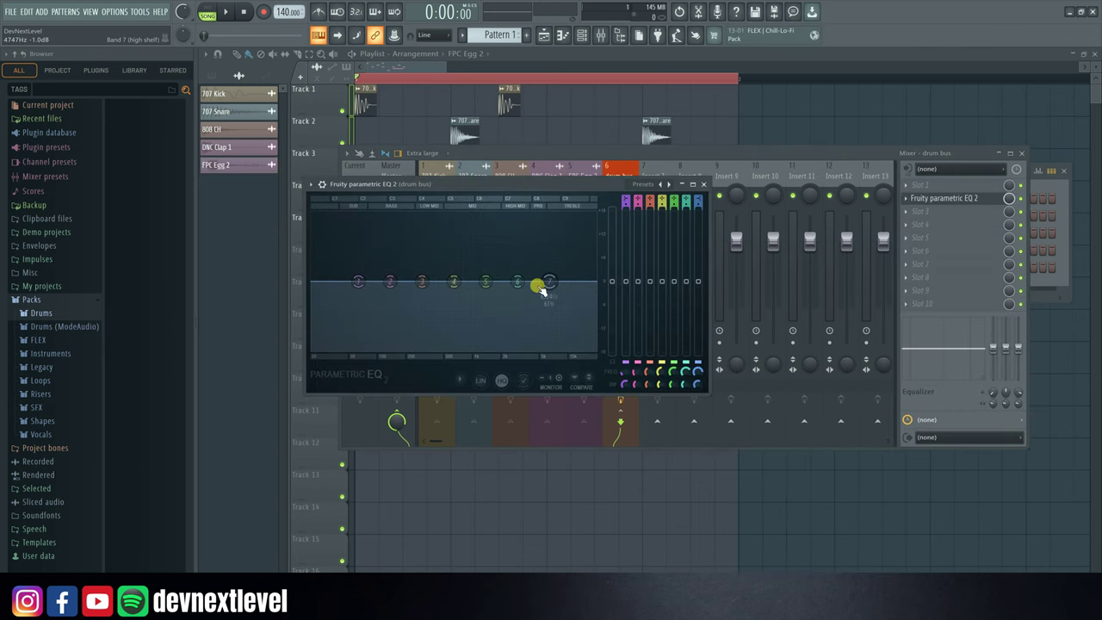
Raise the drum bus EQ's high shelf slightly and set band 6 to about 3502 Hz and 0.4 dB during playback, closing the EQ.
key("space")
mouse_move(520, 284)
left_mouse_down()
mouse_move(537, 285)
mouse_move(537, 222)
mouse_move(362, 239)
mouse_move(405, 320)
mouse_move(456, 338)
mouse_move(568, 306)
mouse_move(526, 234)
mouse_move(527, 288)
mouse_move(557, 273)
mouse_move(527, 276)
mouse_move(557, 276)
mouse_move(524, 281)
left_mouse_up()
key("space")
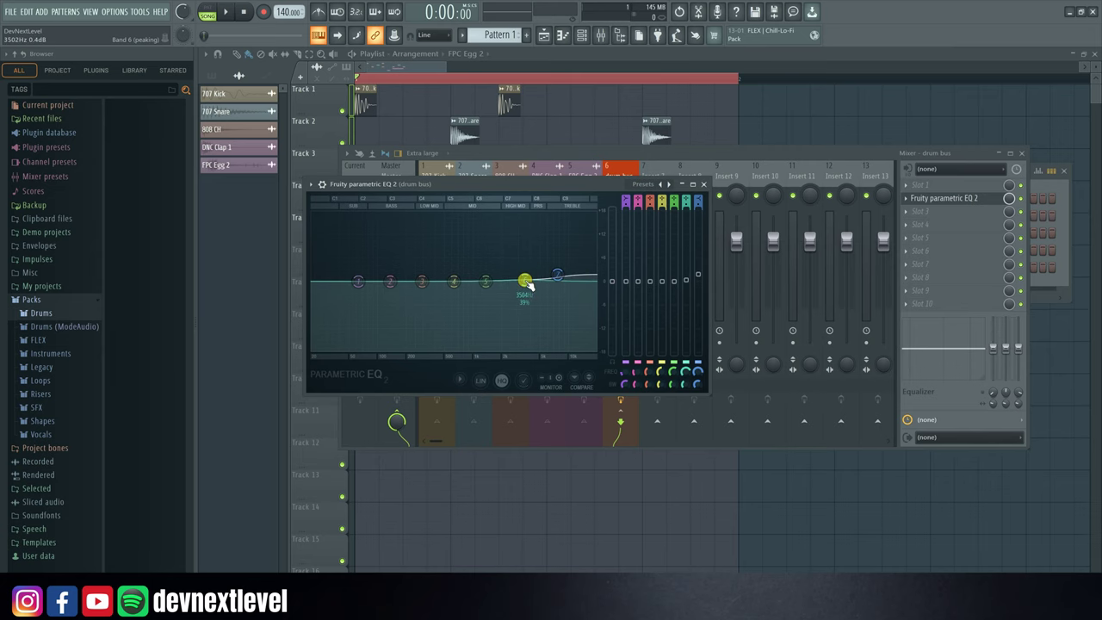
left_click(702, 186)
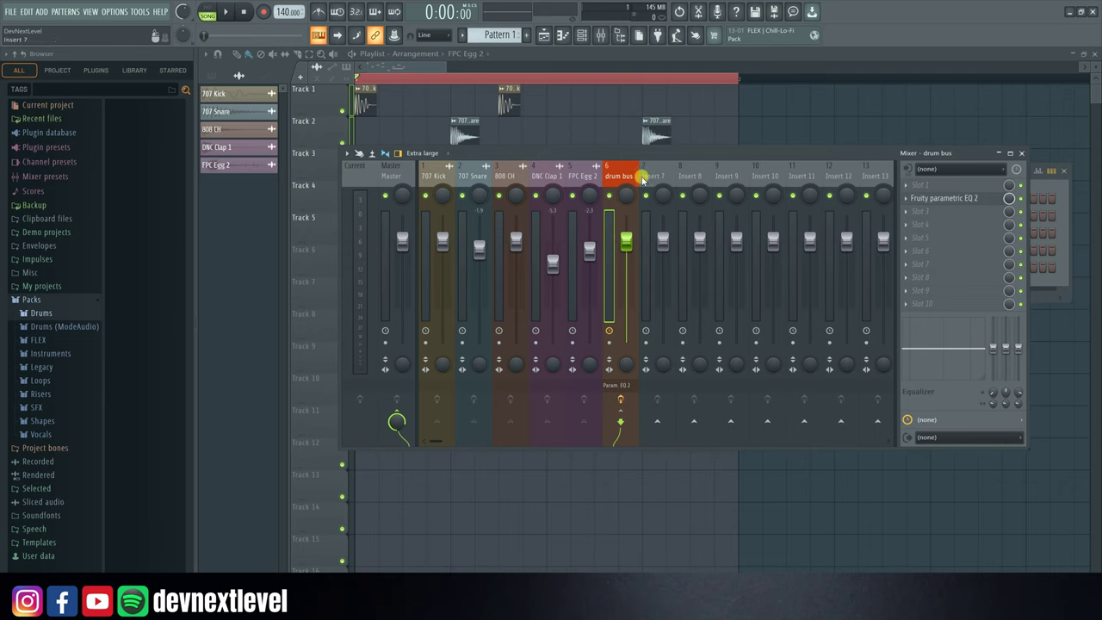
Look over the drum bus, the unused Insert 7 to 10 tracks, and the 707 Kick and 707 Snare tracks in the mixer.
left_click(614, 170)
left_click(656, 176)
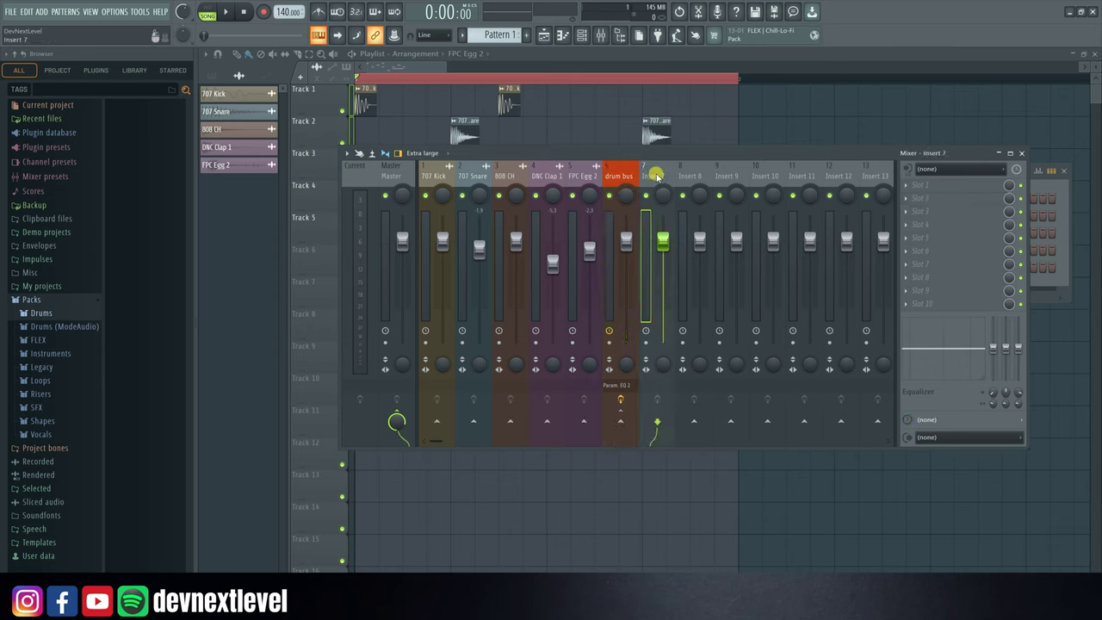
left_click(691, 177)
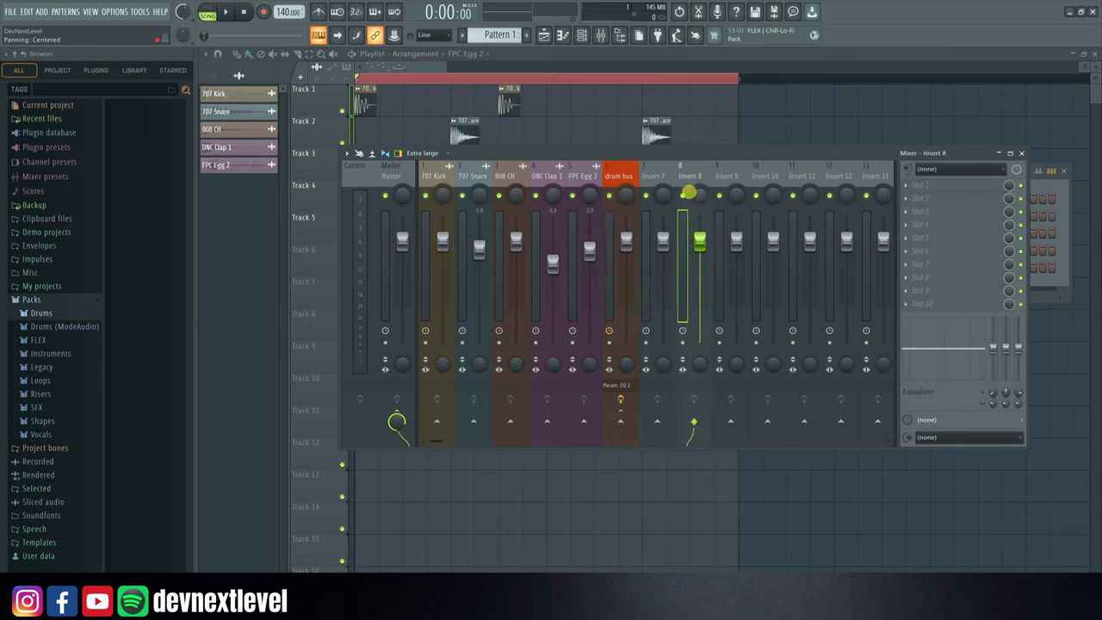
left_click(726, 177)
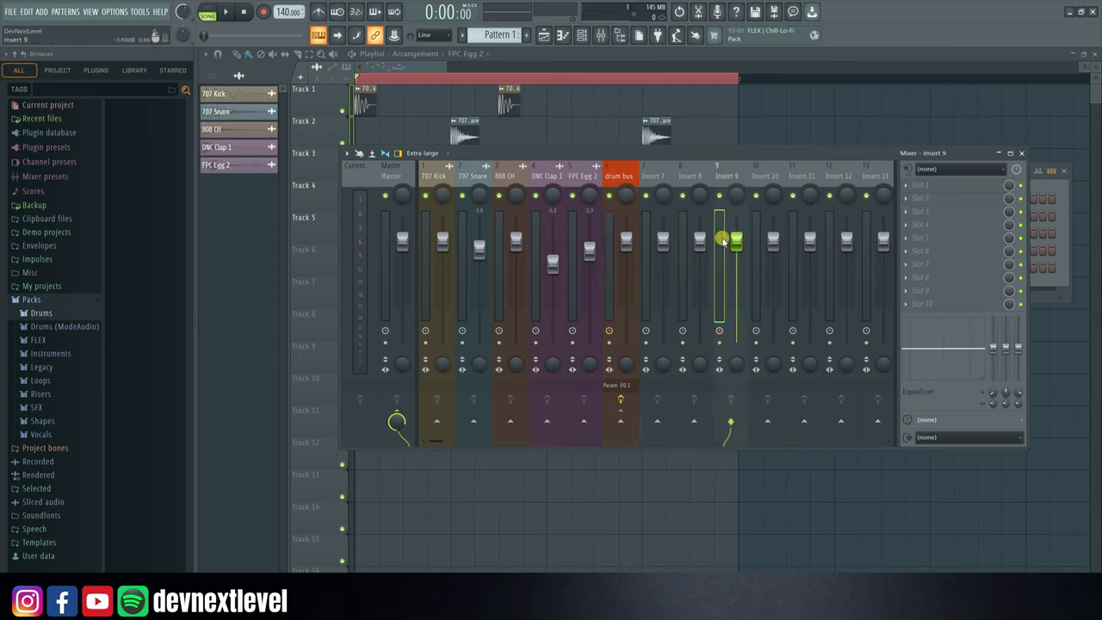
left_click(775, 181)
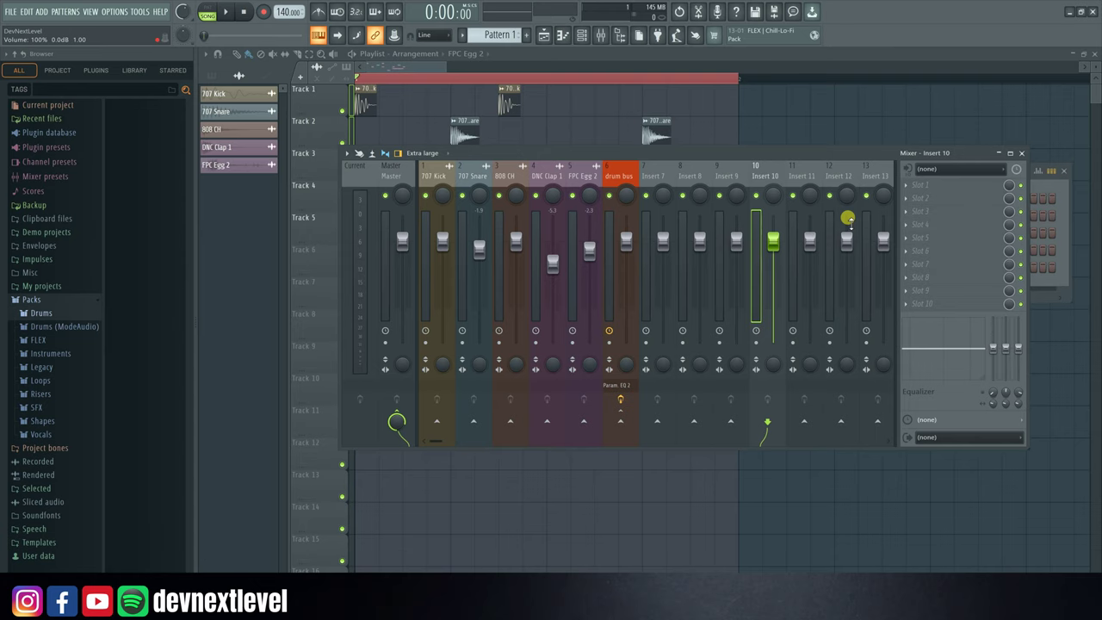
left_click(436, 178)
left_click(469, 186)
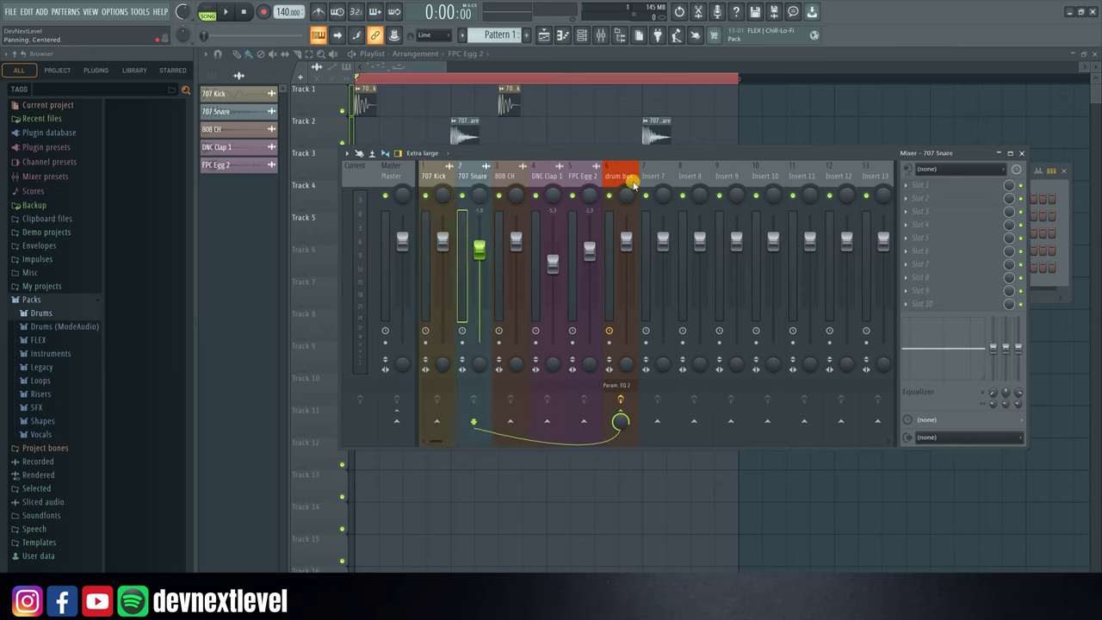
left_click(652, 177)
left_click(689, 178)
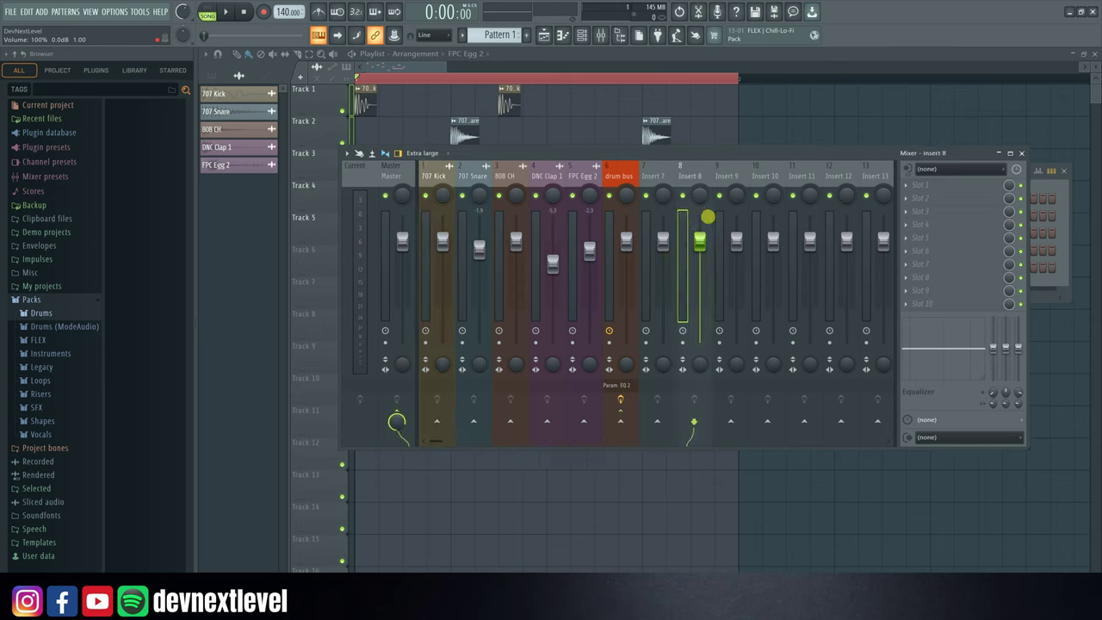
left_click(724, 177)
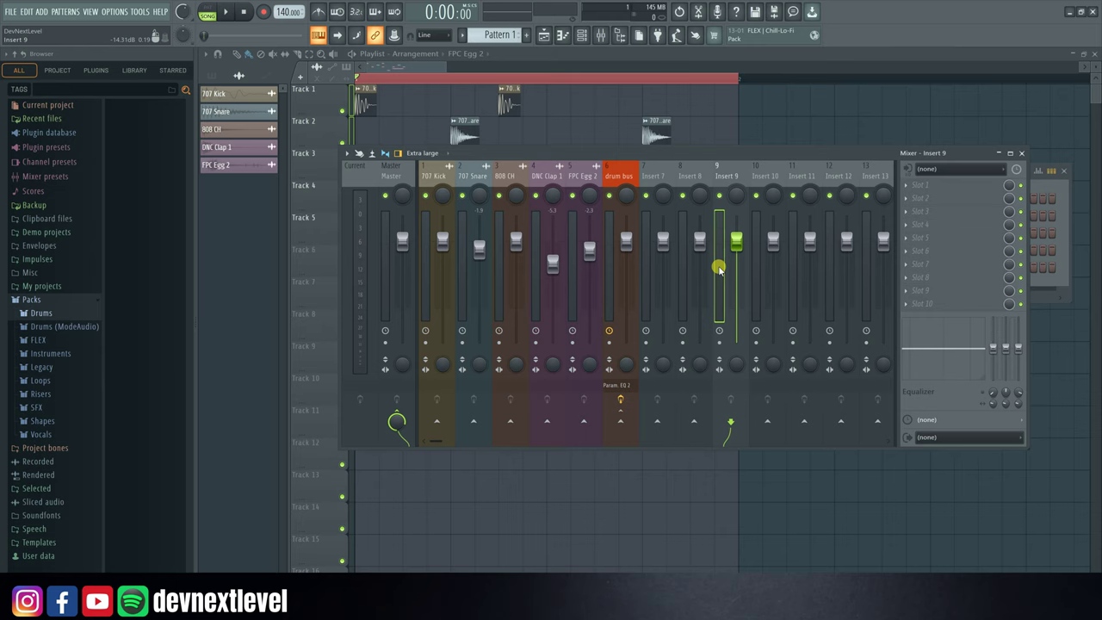
left_click(617, 171)
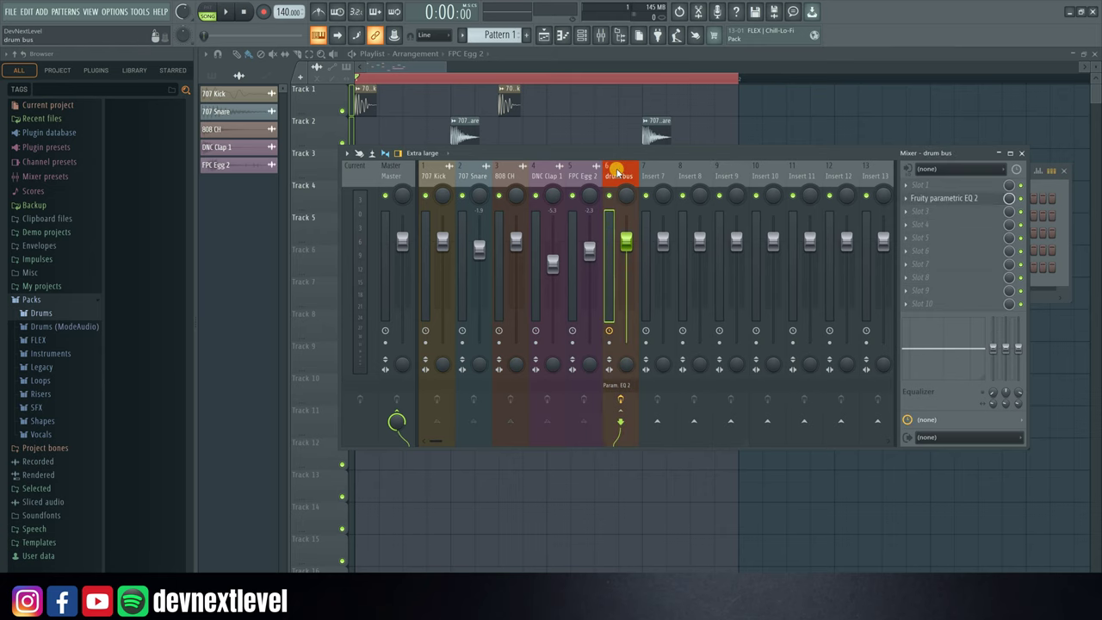